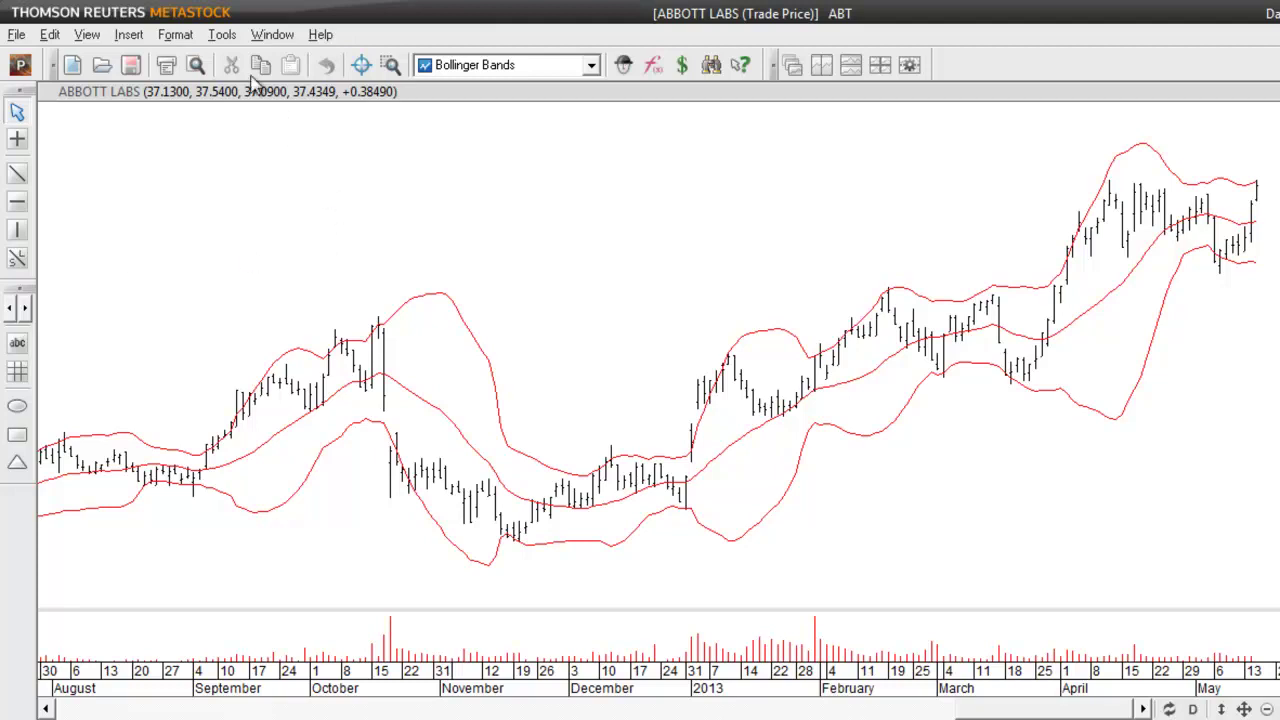
In the Indicator Builder, create a new indicator named '! BB Indicator' and place the cursor in its empty formula
click(224, 36)
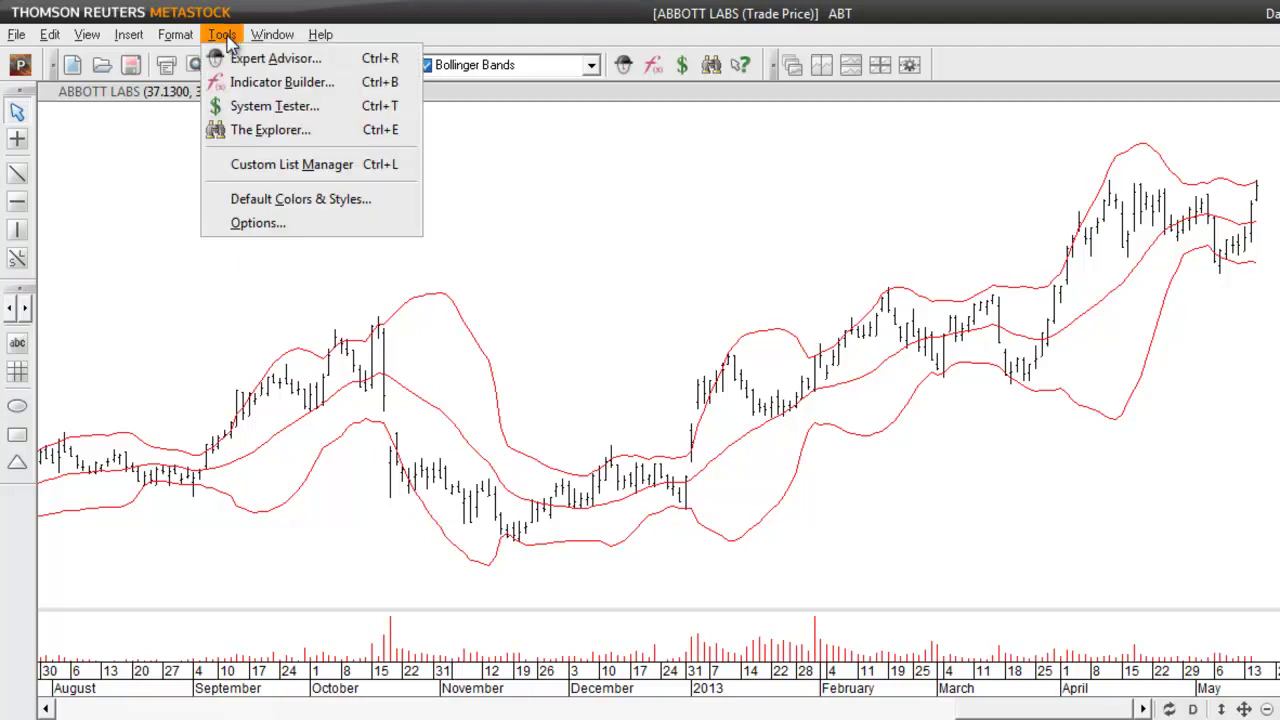
click(245, 84)
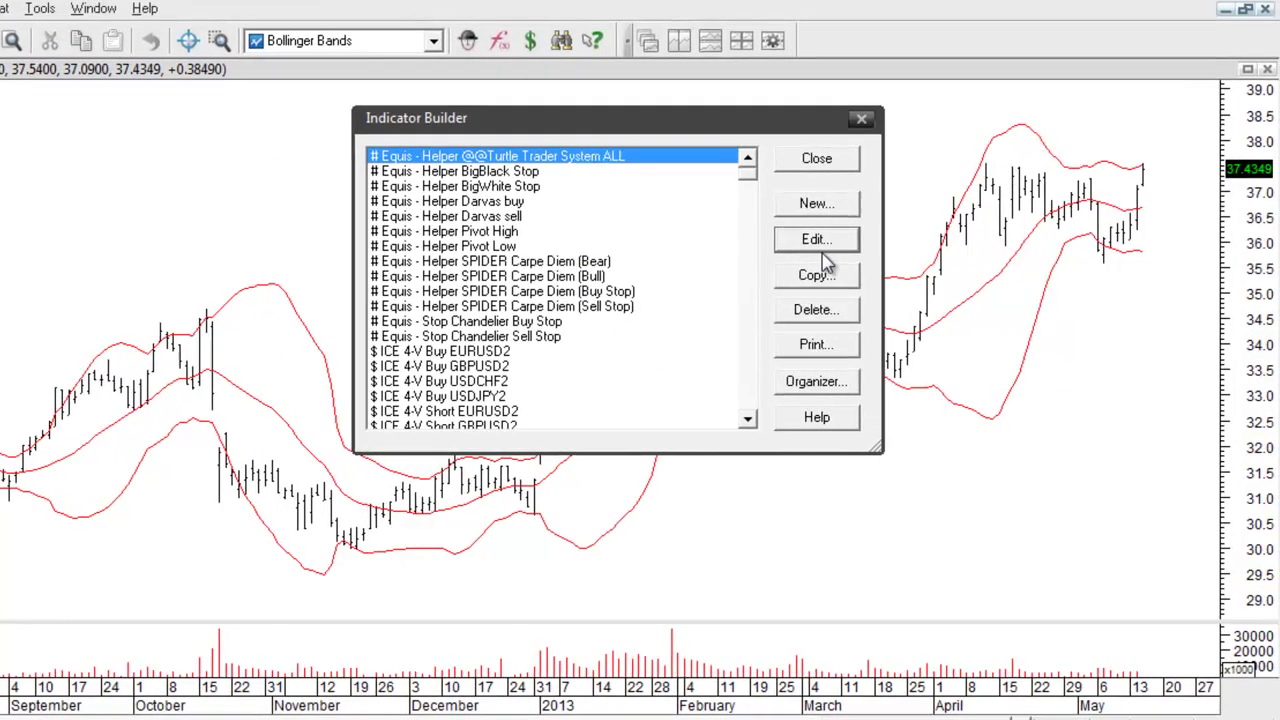
click(813, 205)
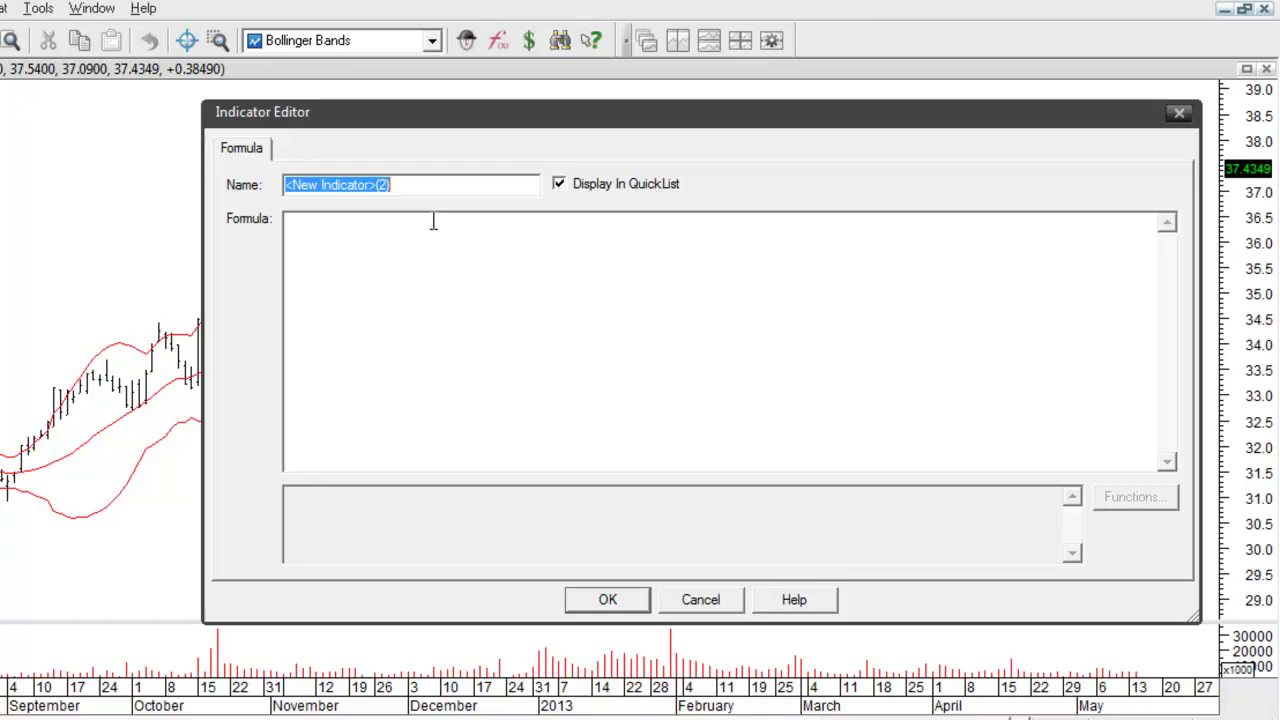
key(BackSpace)
text(!)
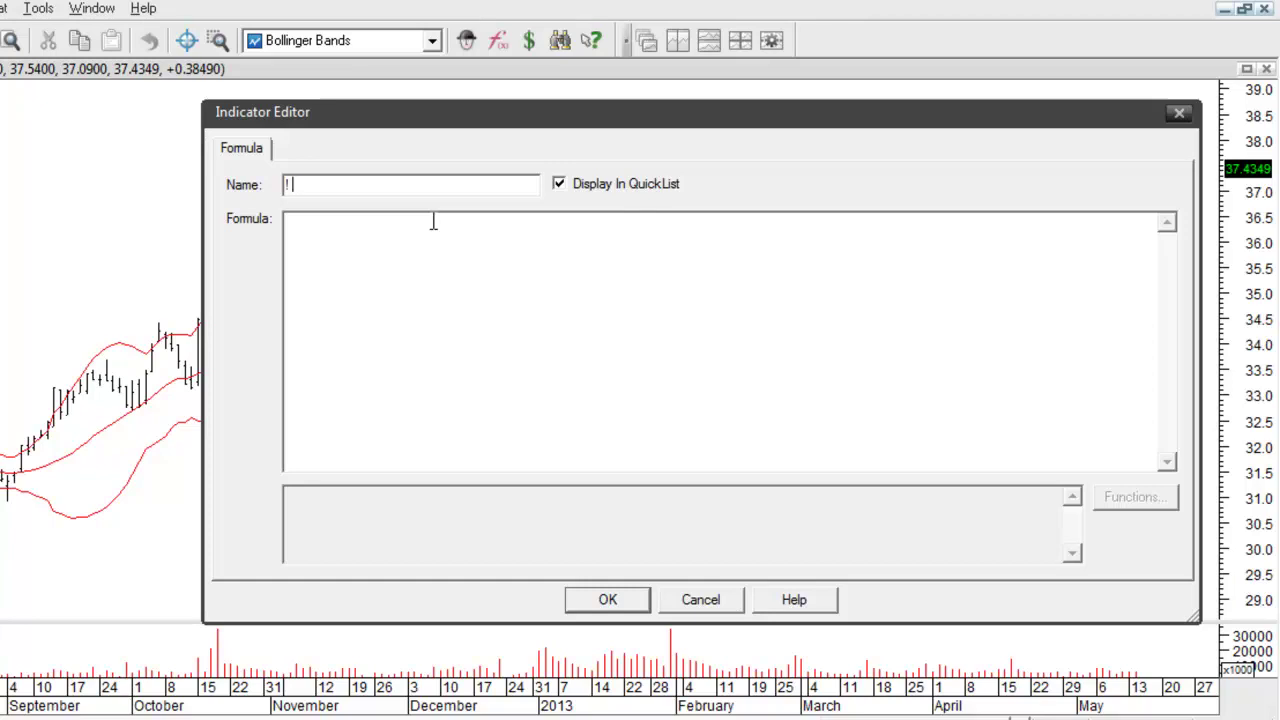
text(BB Indicator)
click(441, 266)
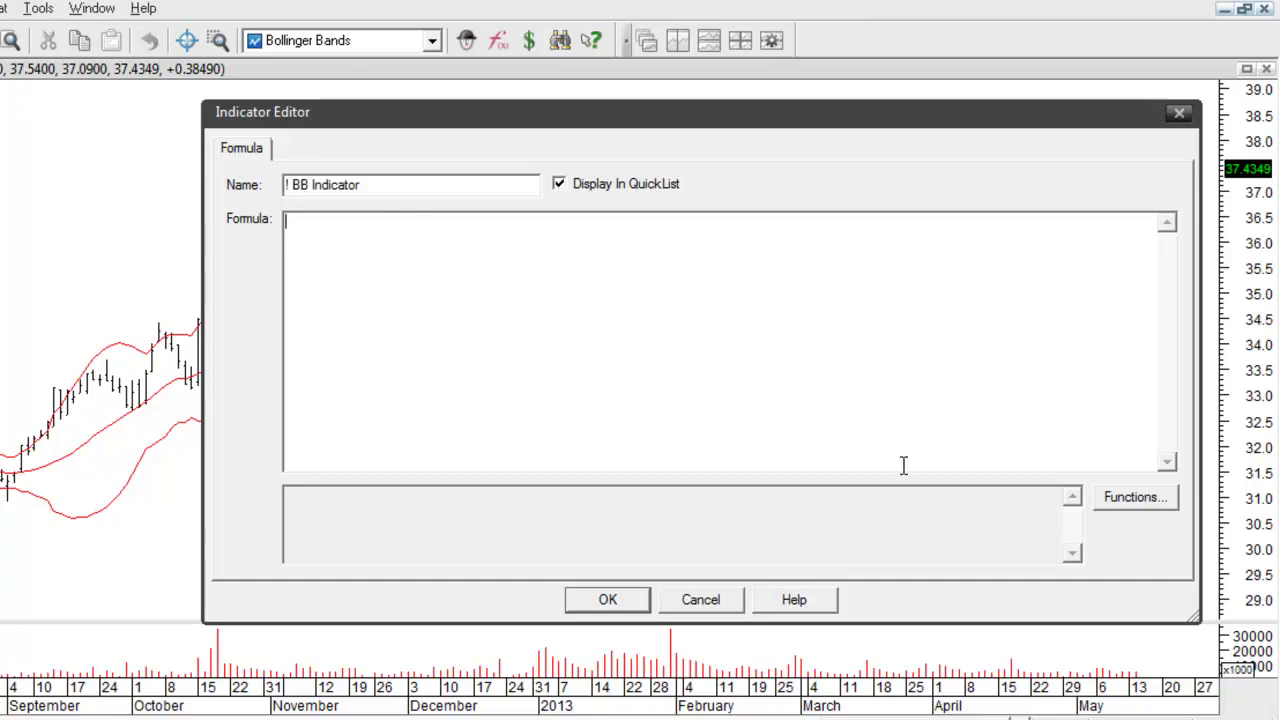
Paste the Bollinger Band Top function (BBandTop template) from the Functions list into the formula
click(1130, 500)
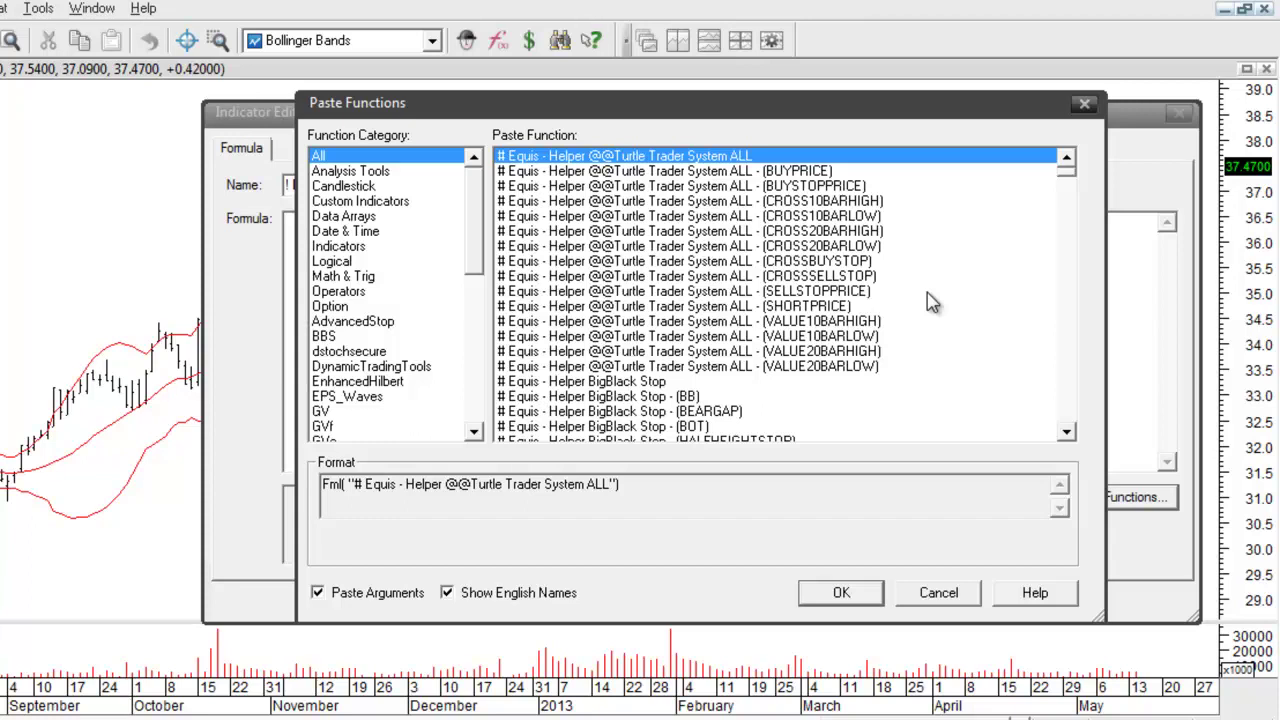
key(b)
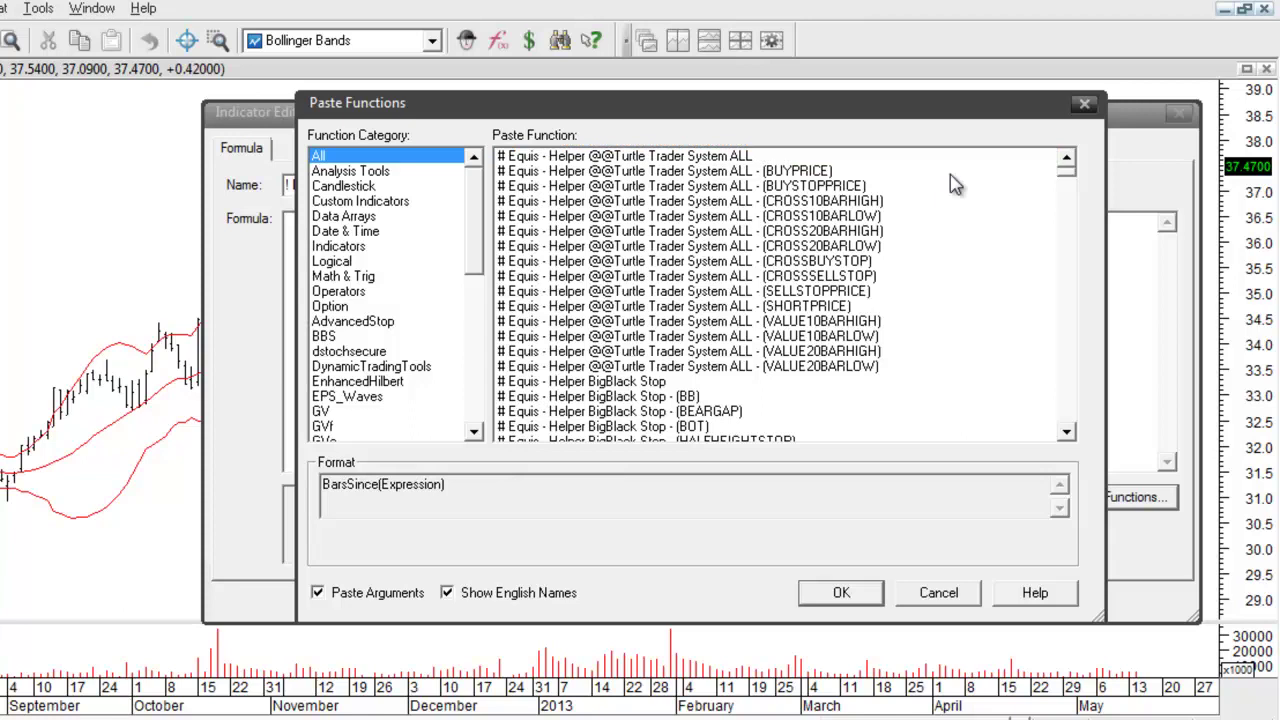
mouse_move(1067, 172)
mouse_down()
mouse_move(1066, 206)
mouse_move(1066, 184)
mouse_up()
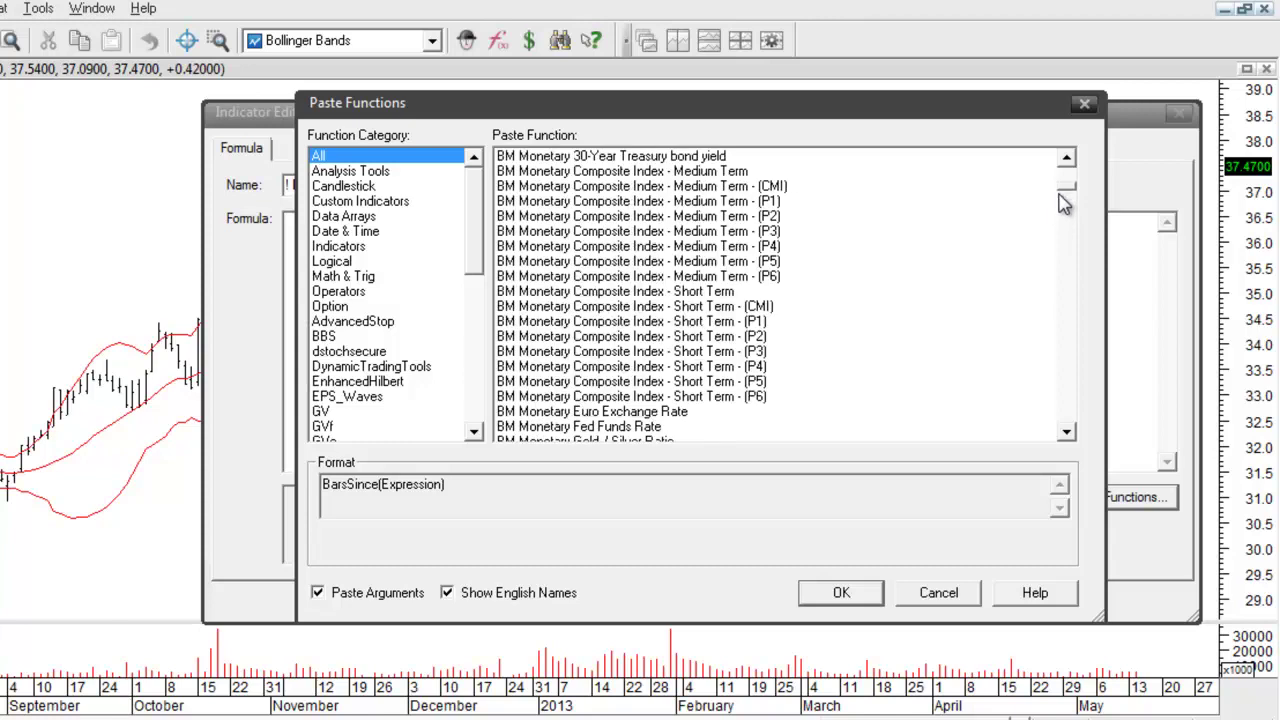
click(1072, 397)
click(1072, 397)
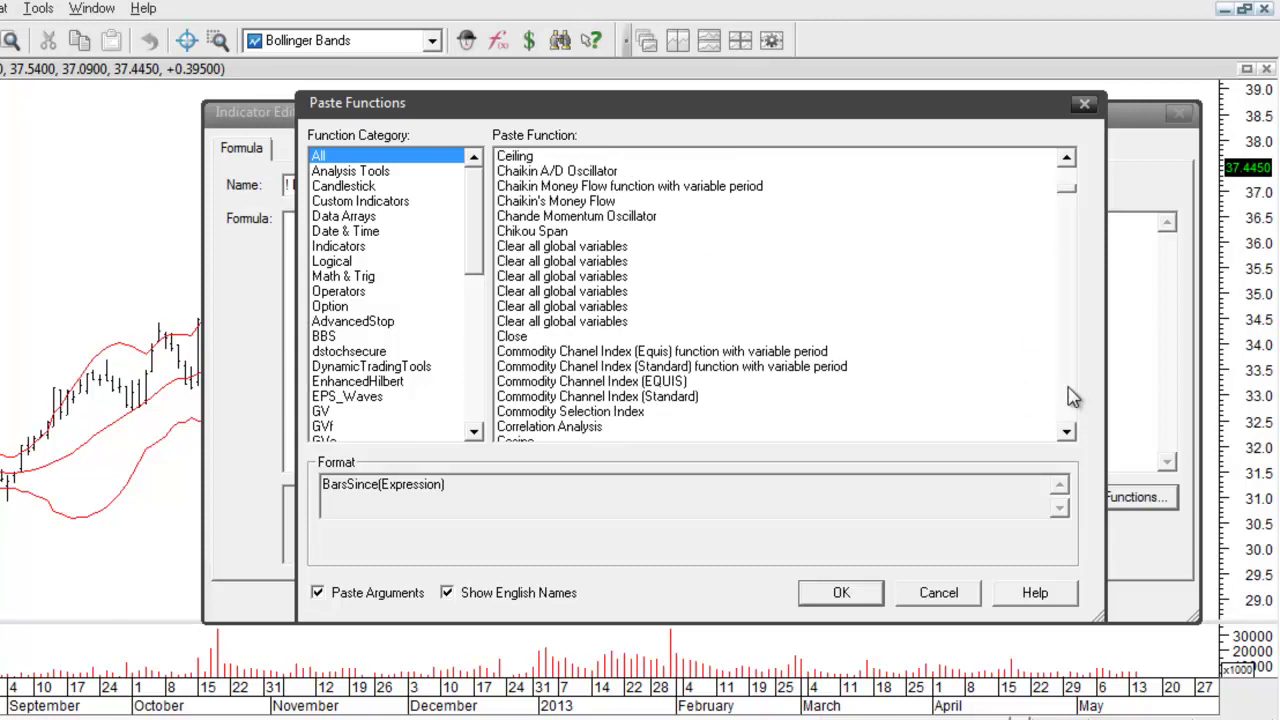
drag(1068, 196, 1066, 189)
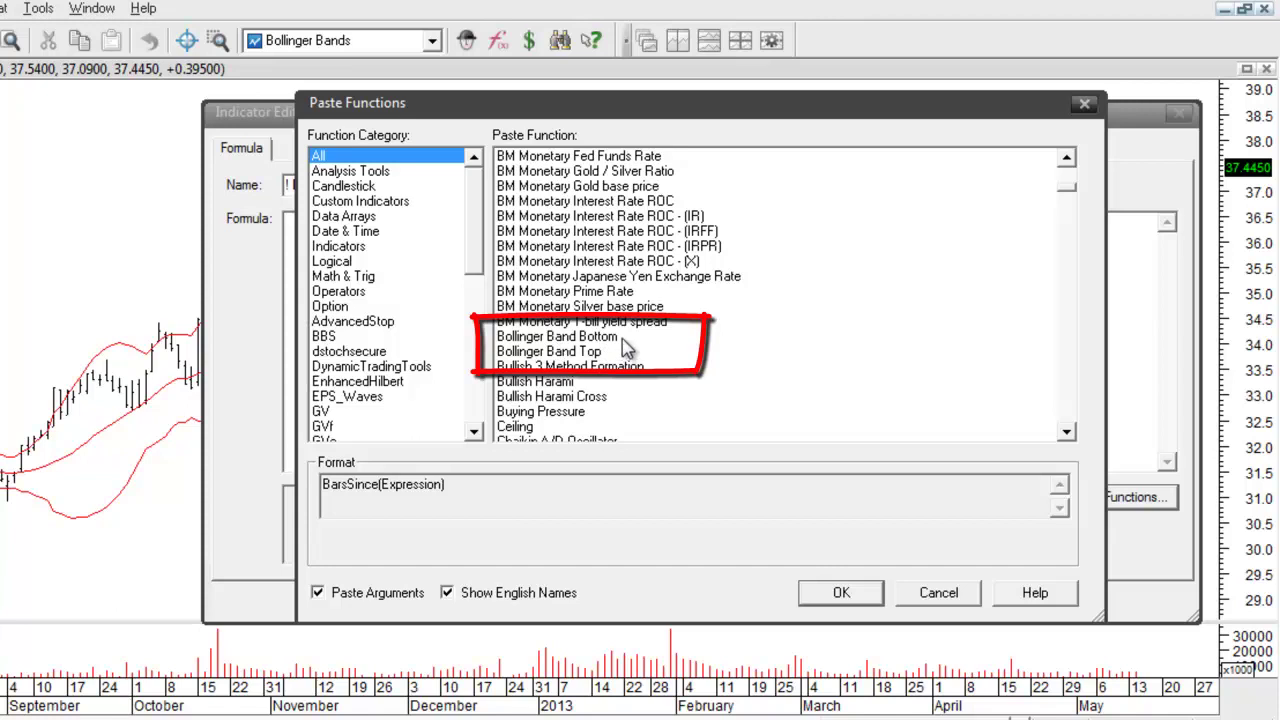
click(582, 352)
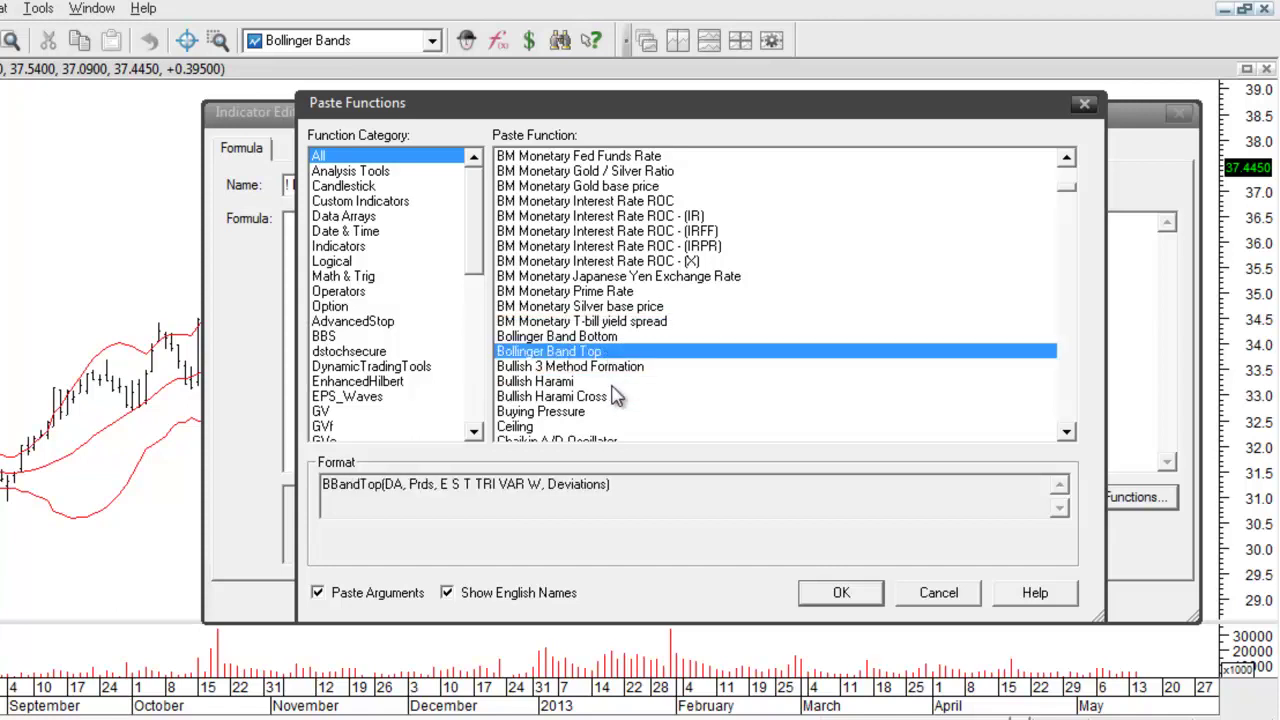
click(840, 595)
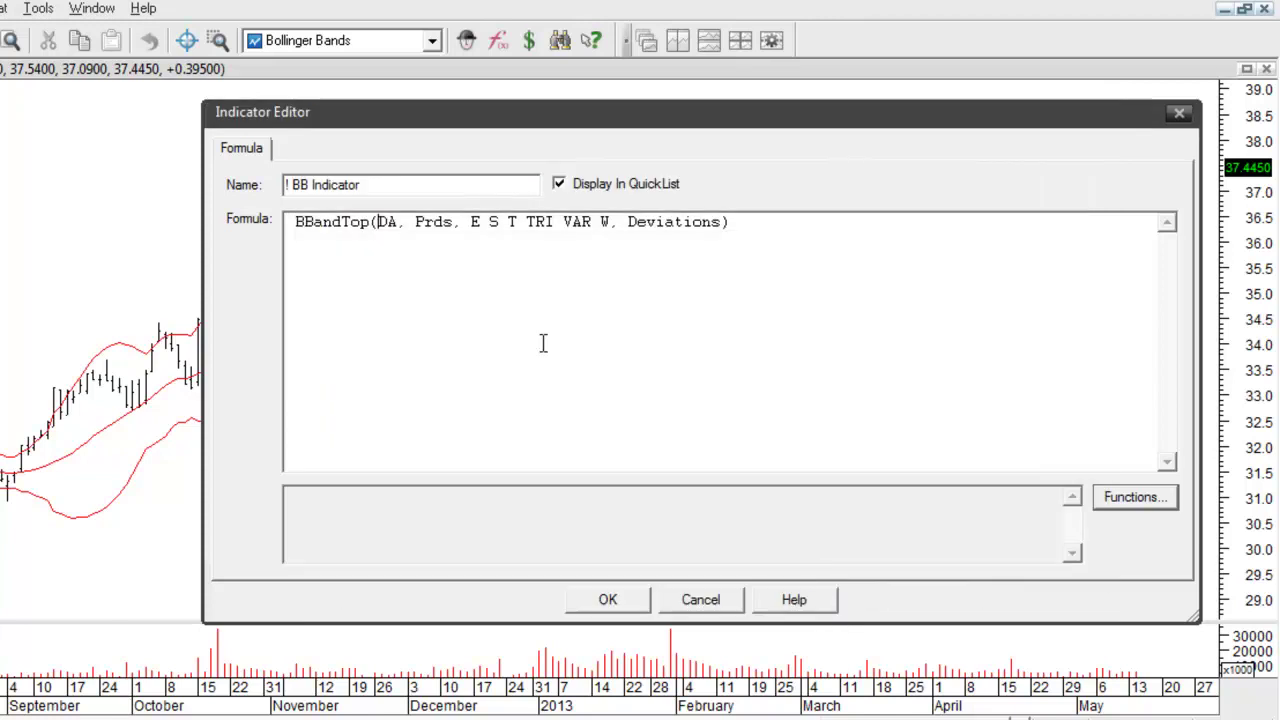
On a new second formula line, paste the Bollinger Band Bottom function (BBandBot template)
click(749, 224)
key(Return)
click(1118, 503)
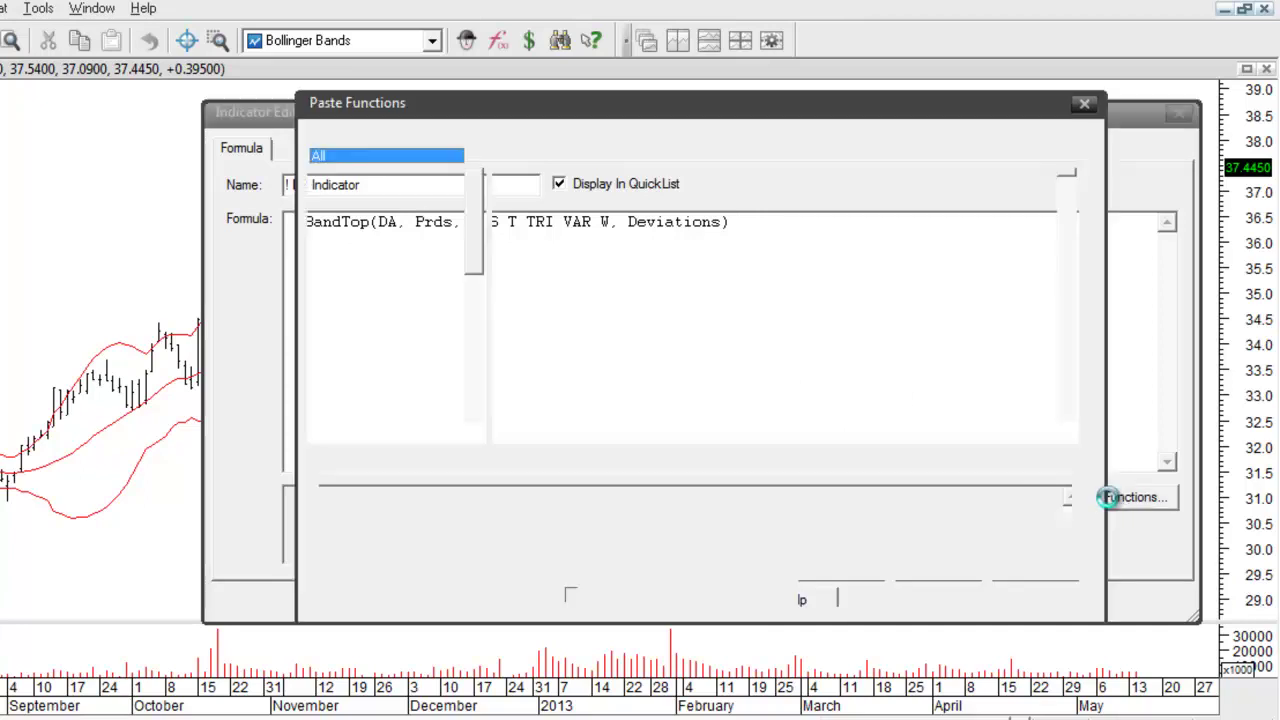
click(1068, 375)
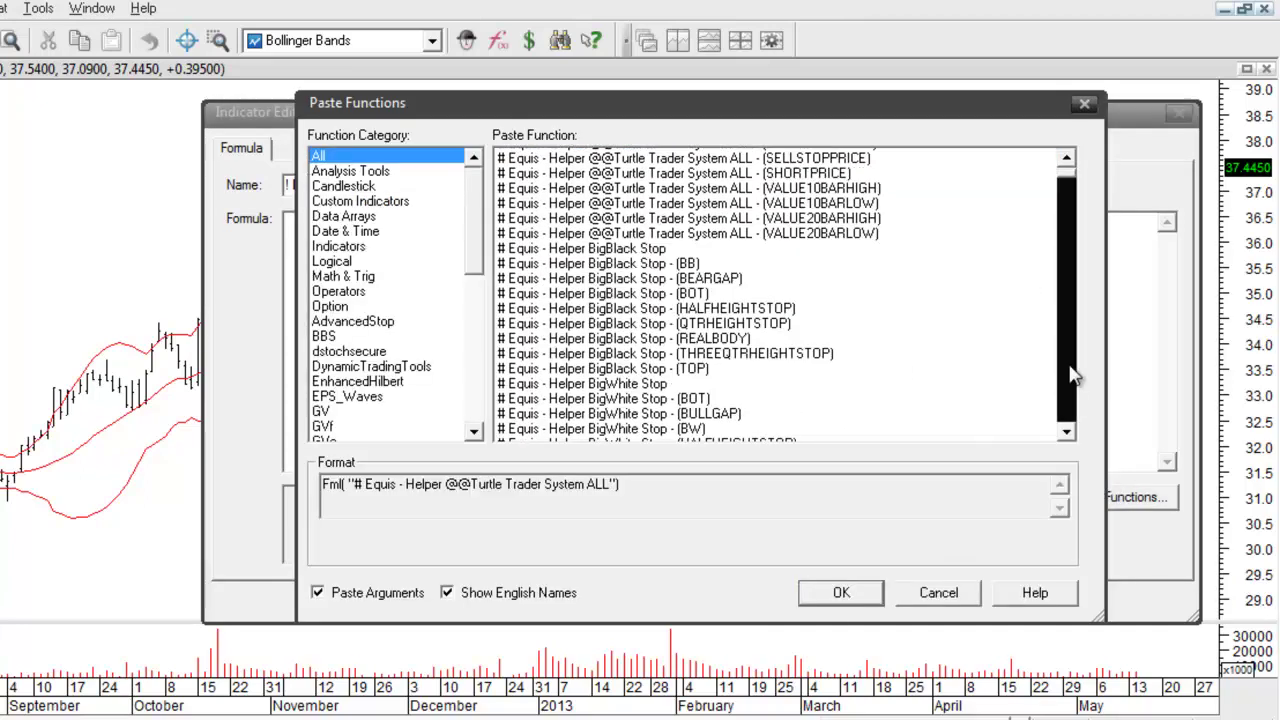
drag(1068, 375, 1070, 192)
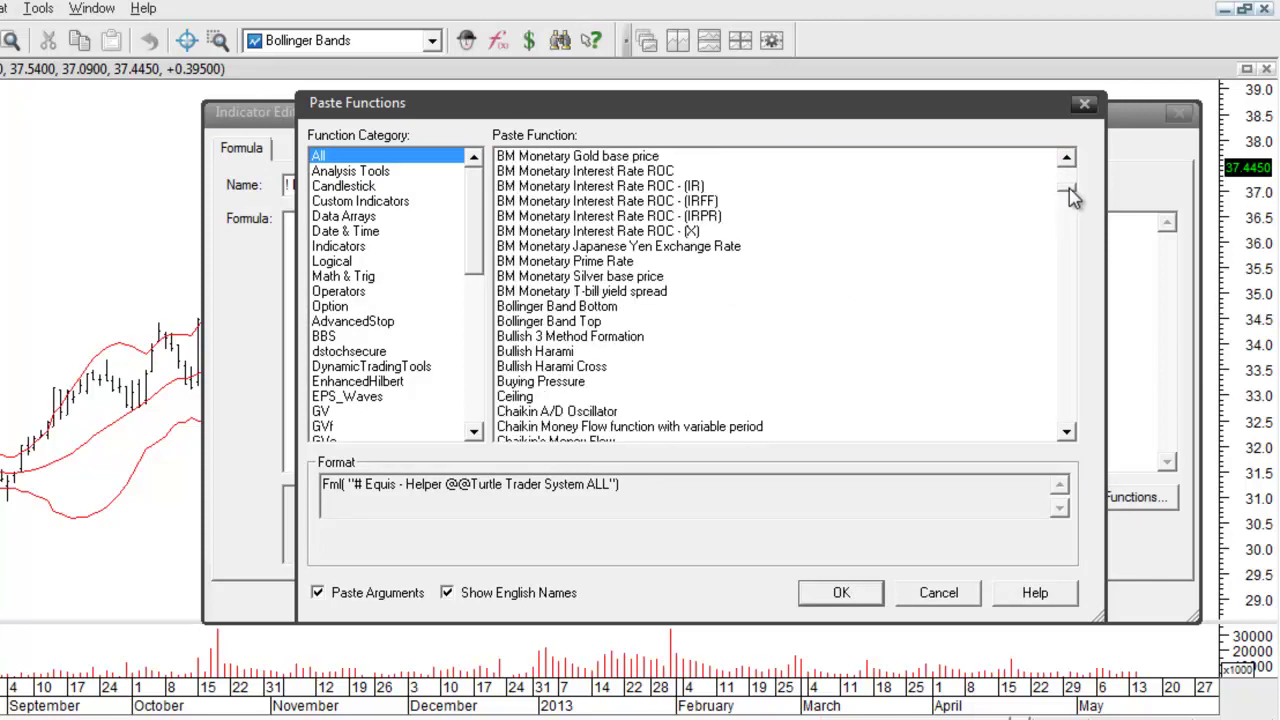
click(579, 309)
click(846, 592)
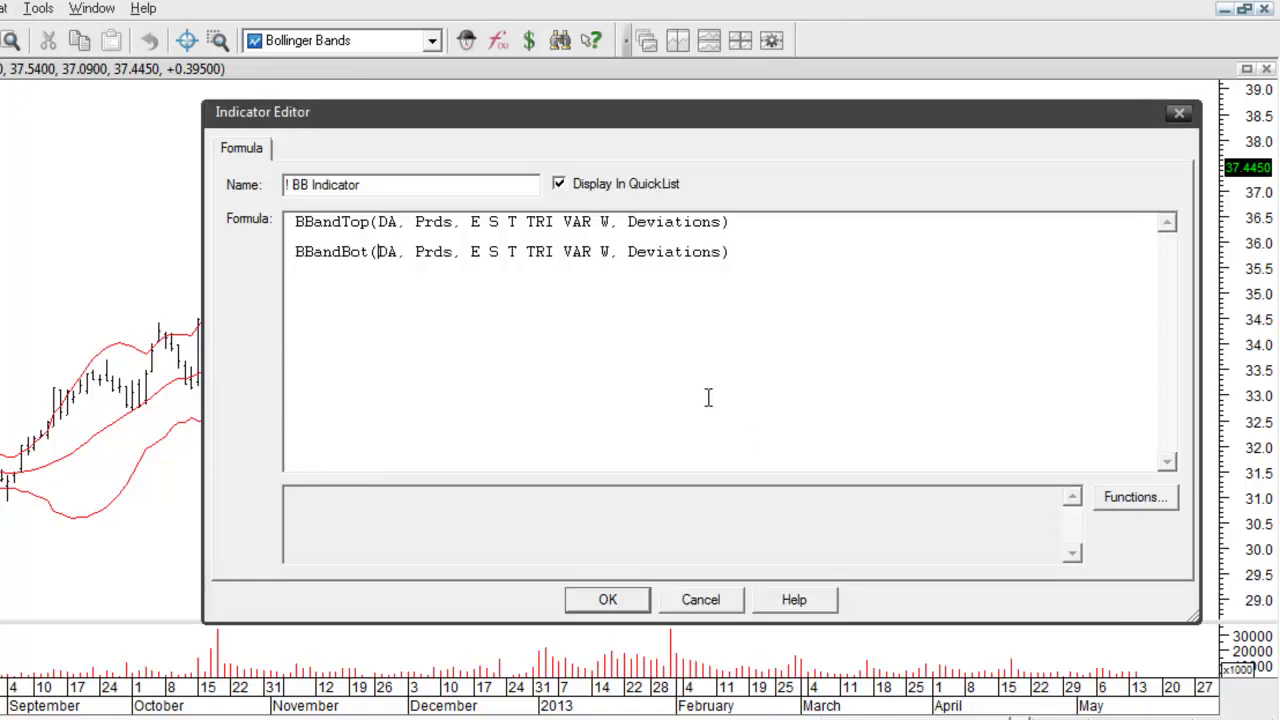
Fill BBandTop's arguments with Close, 20, s and 2
double_click(386, 222)
text(Close)
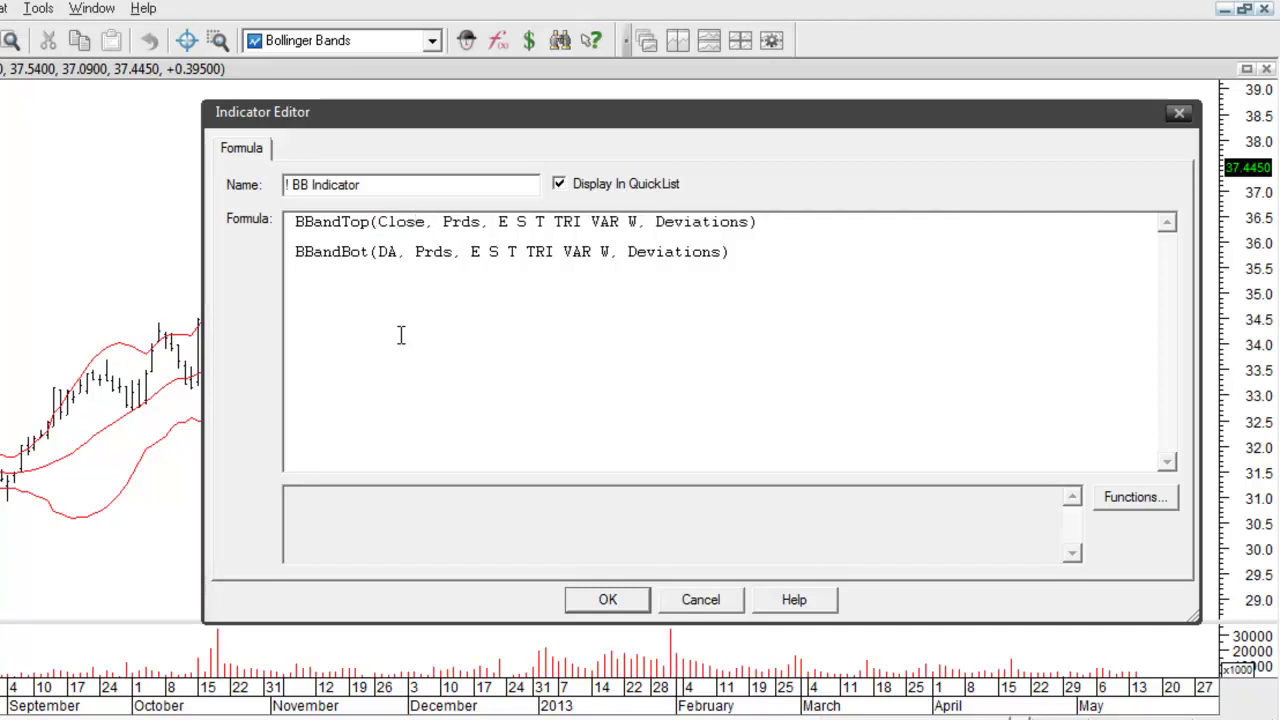
drag(481, 222, 443, 222)
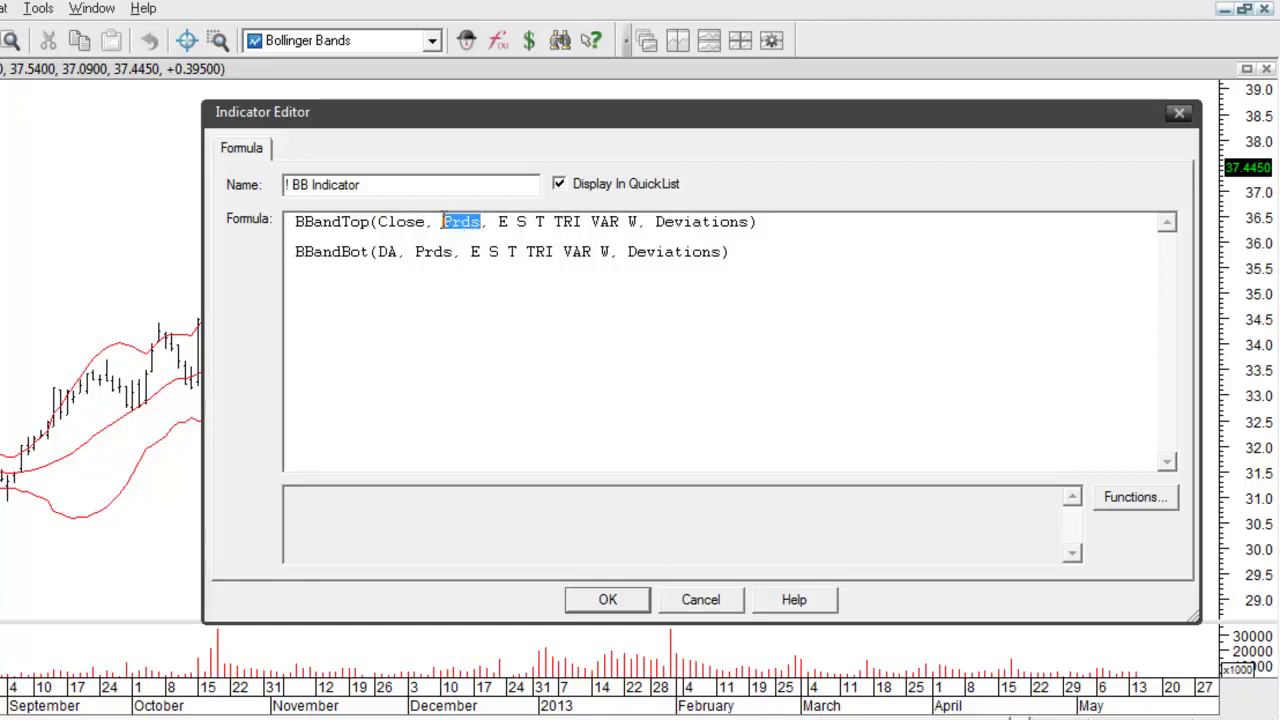
text(20)
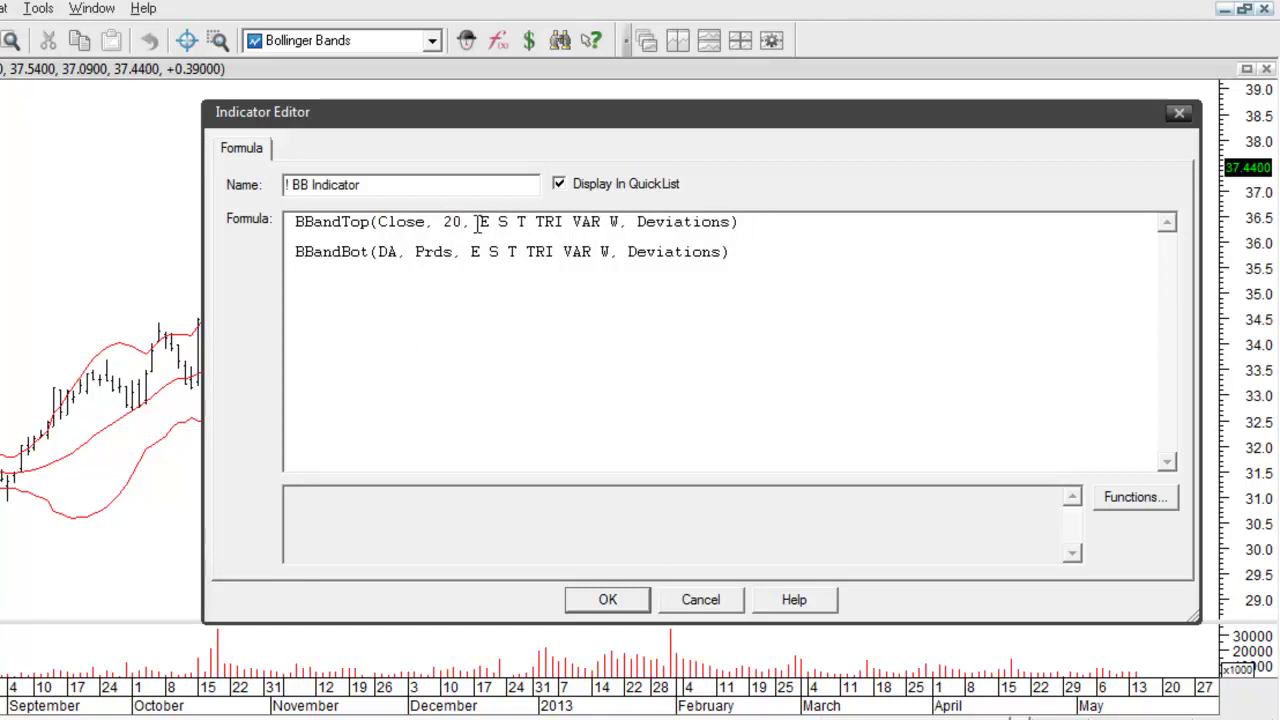
drag(479, 222, 620, 224)
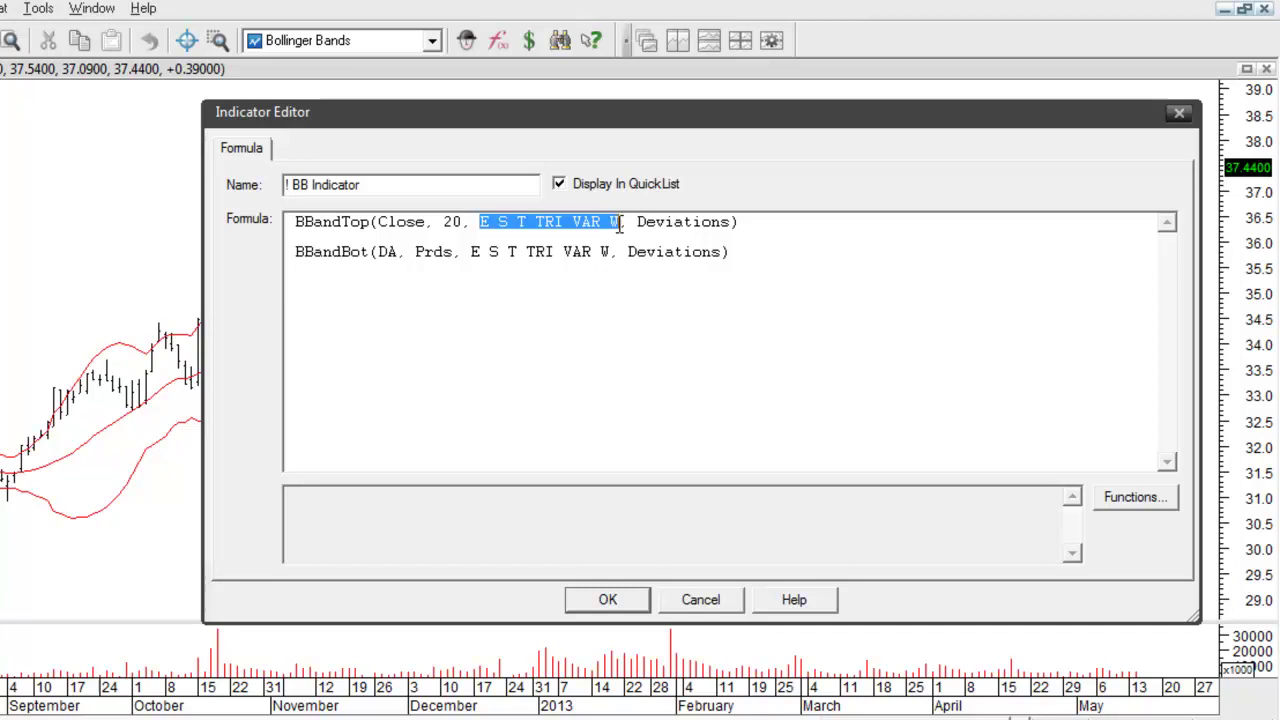
text(s)
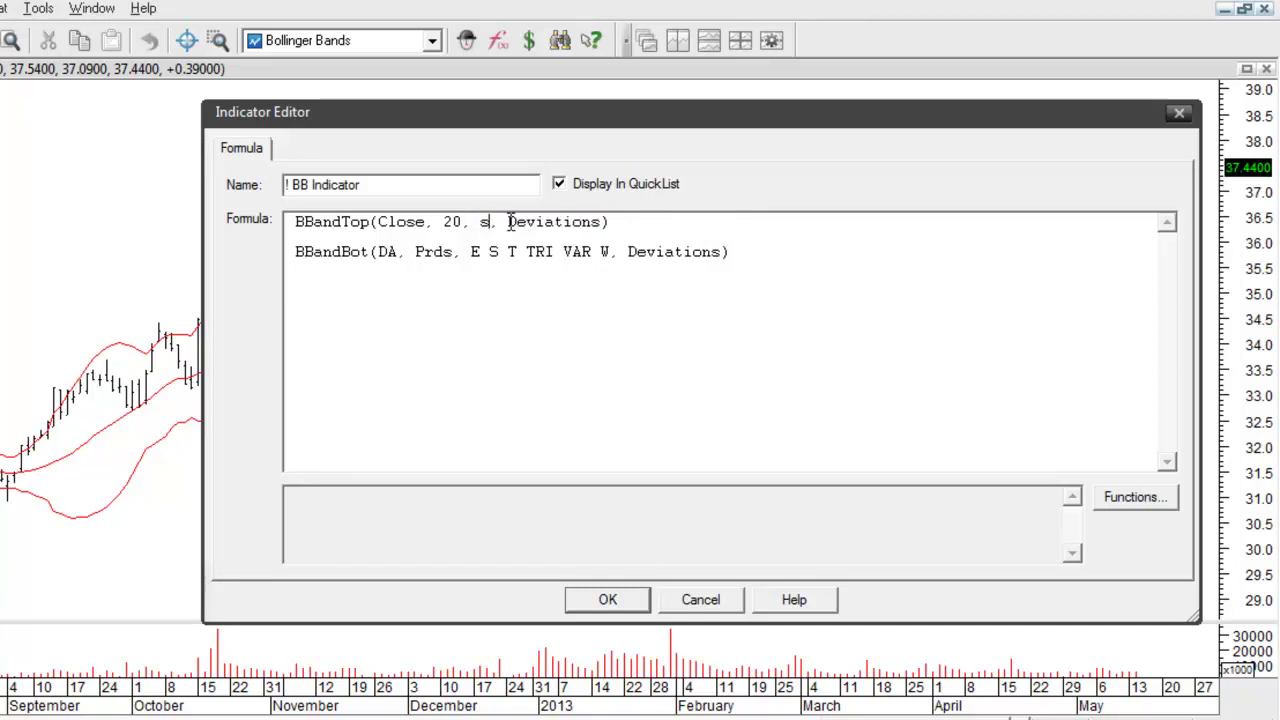
drag(508, 222, 602, 222)
text(2)
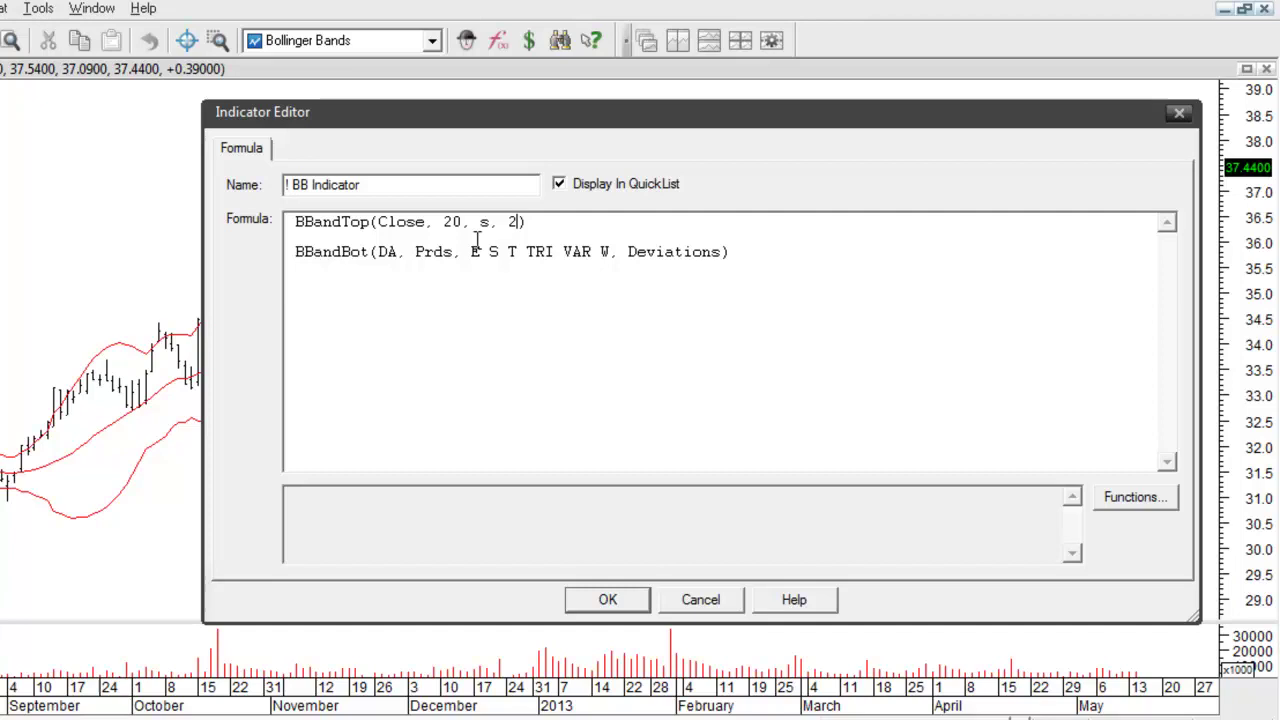
Copy those arguments into BBandBot and join both lines with a minus sign
drag(378, 222, 510, 226)
key(ctrl+c)
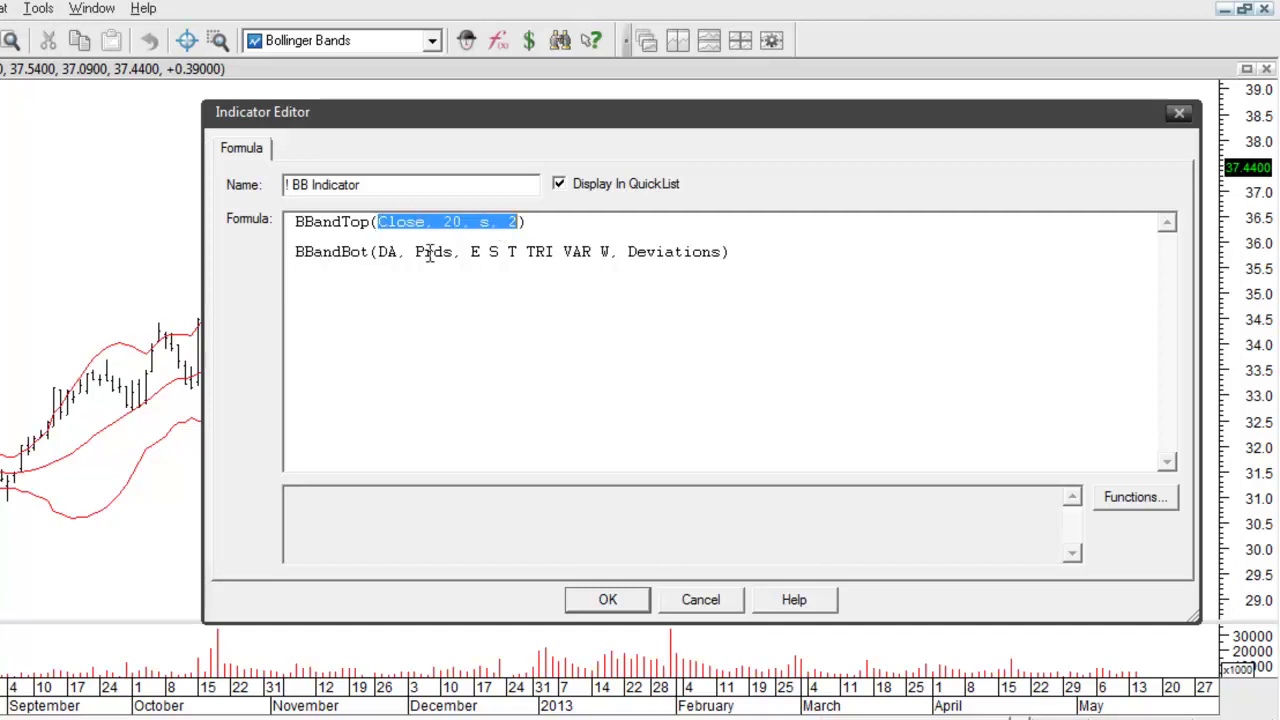
drag(378, 252, 722, 257)
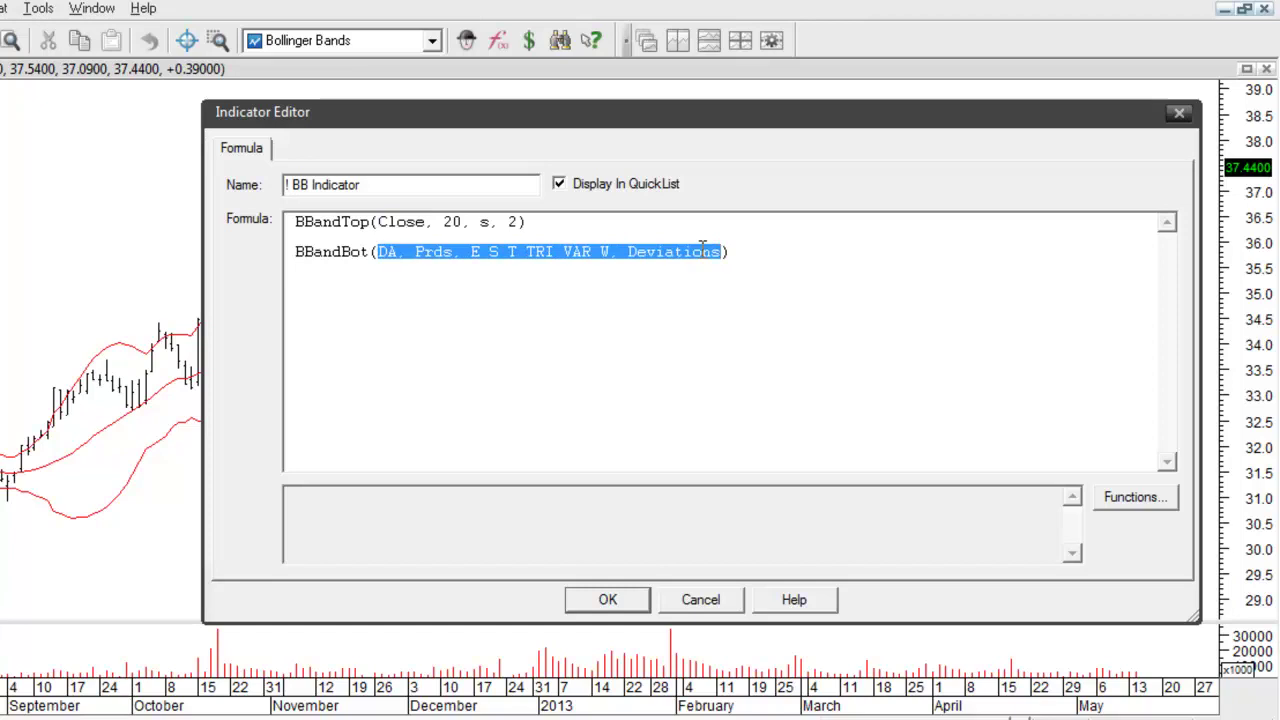
key(ctrl+v)
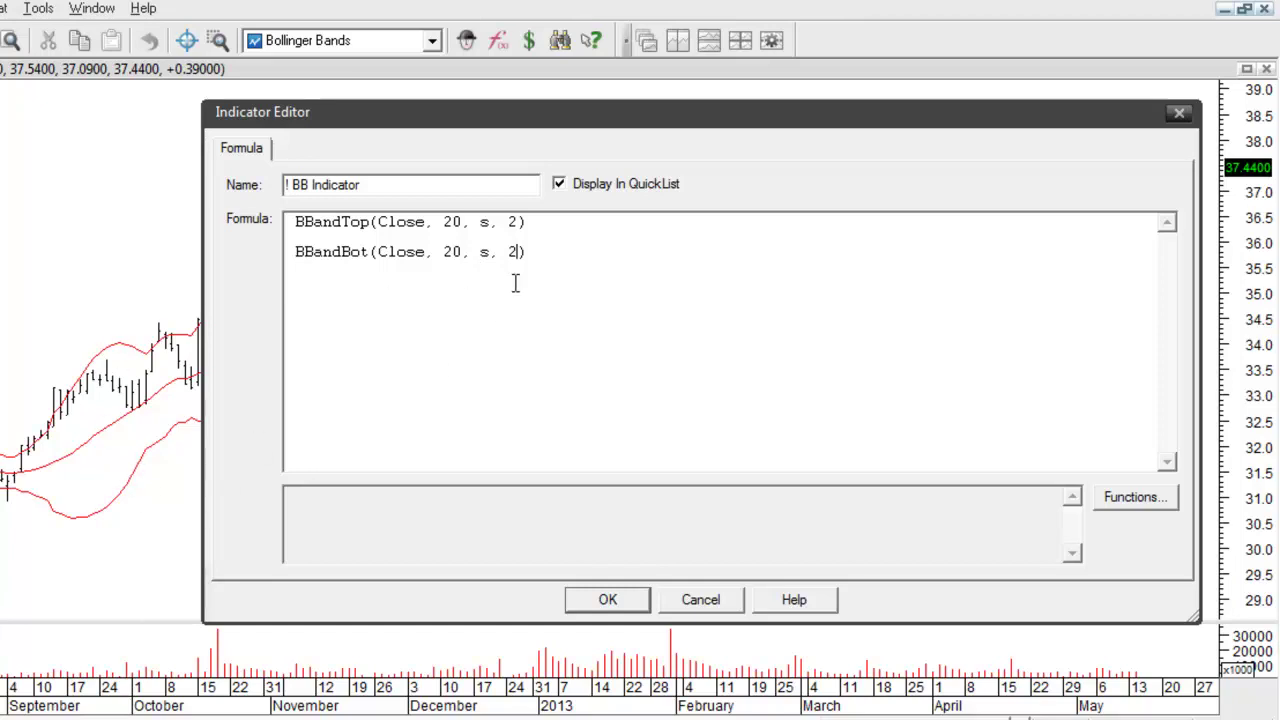
click(534, 222)
text(-)
key(Delete)
key(Delete)
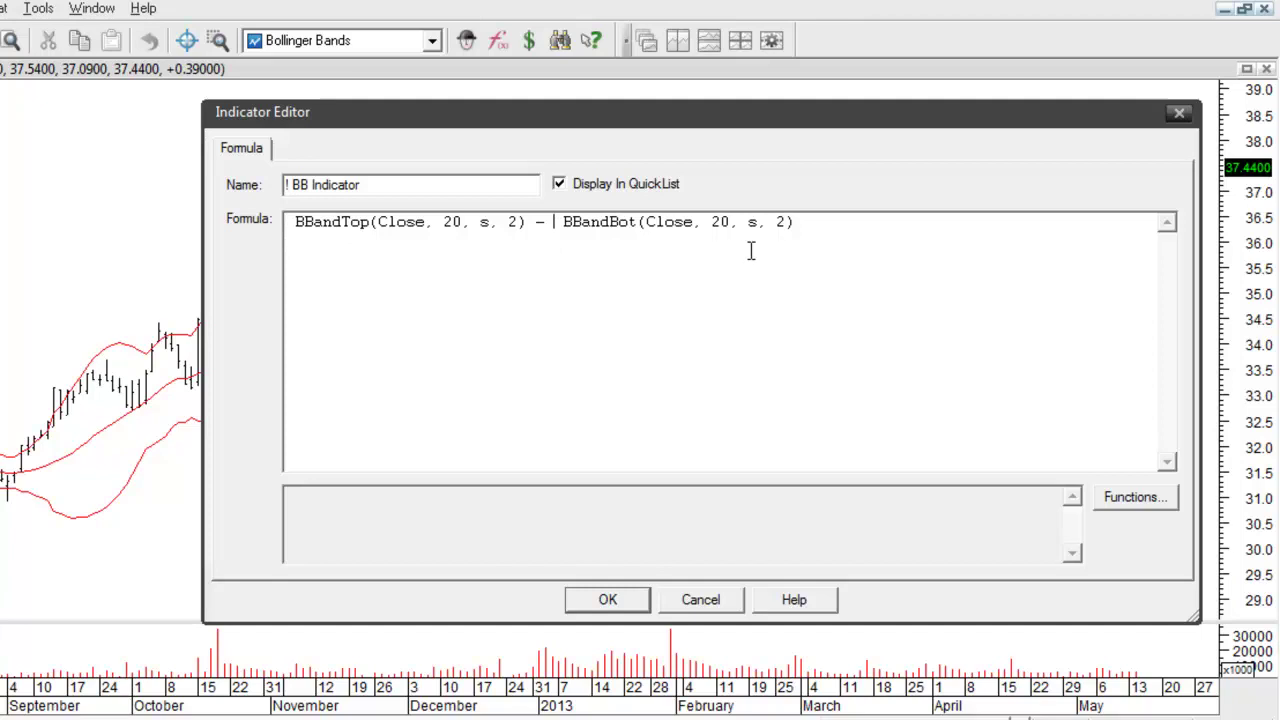
Save the band-width formula and drag ! BB Indicator onto the ABT chart in its own pane
click(619, 606)
click(820, 165)
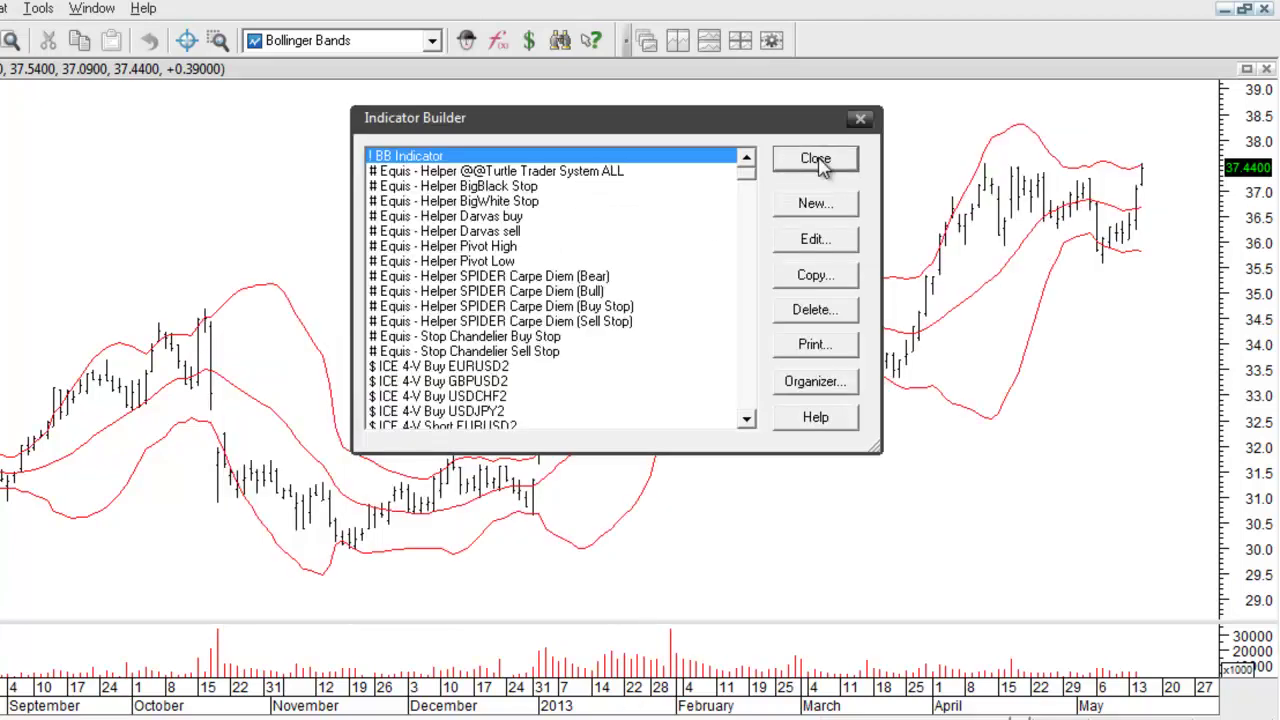
drag(254, 42, 270, 88)
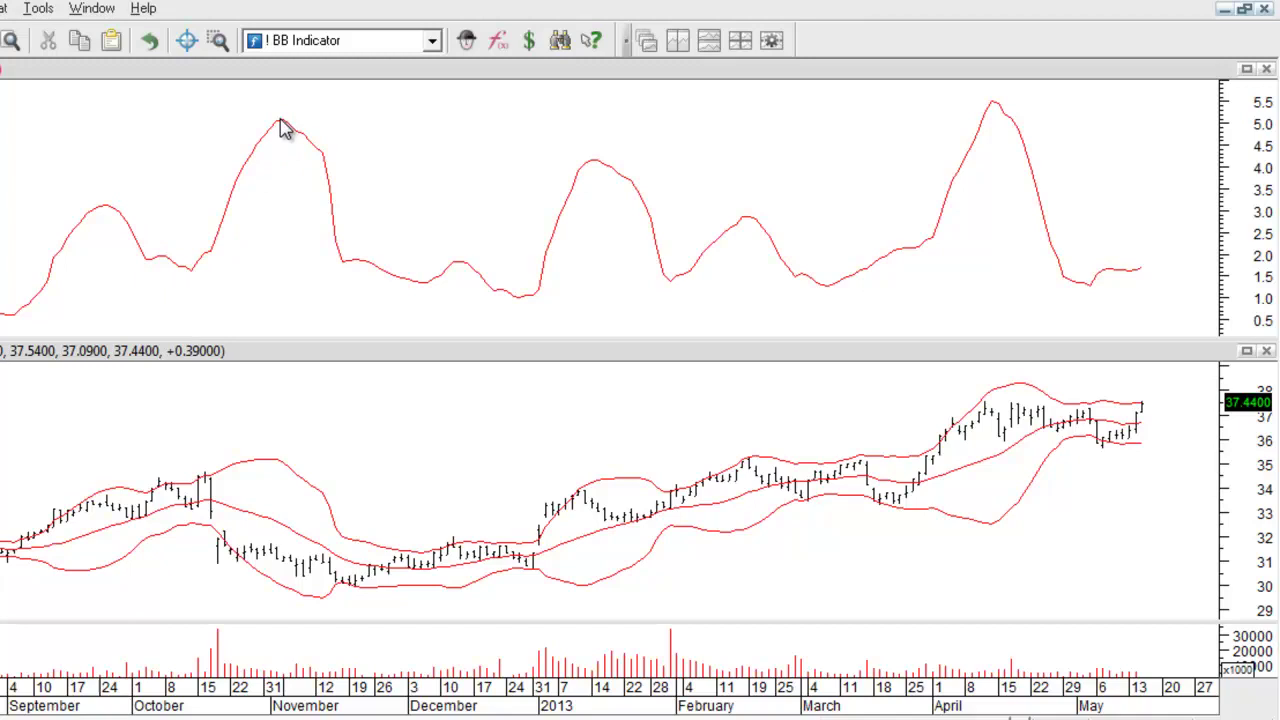
mouse_move(282, 125)
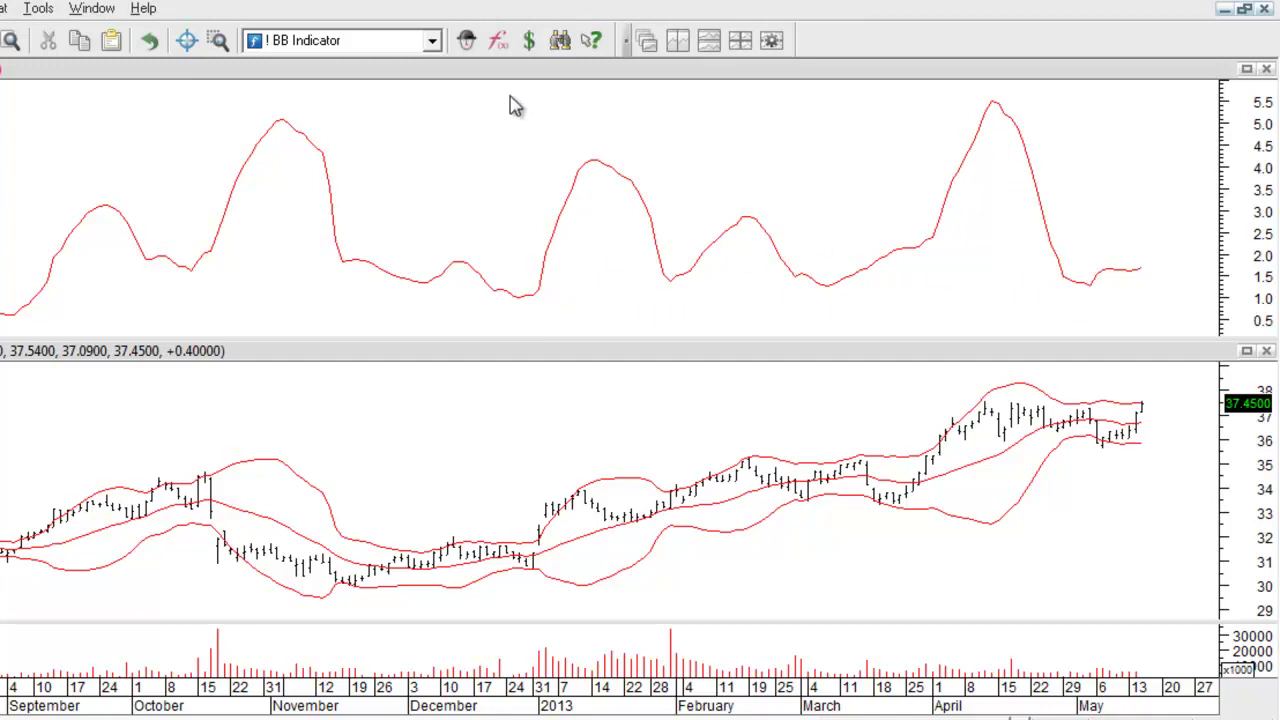
Reopen ! BB Indicator, prefix the formula with b1:= and end the line with a semicolon
click(500, 45)
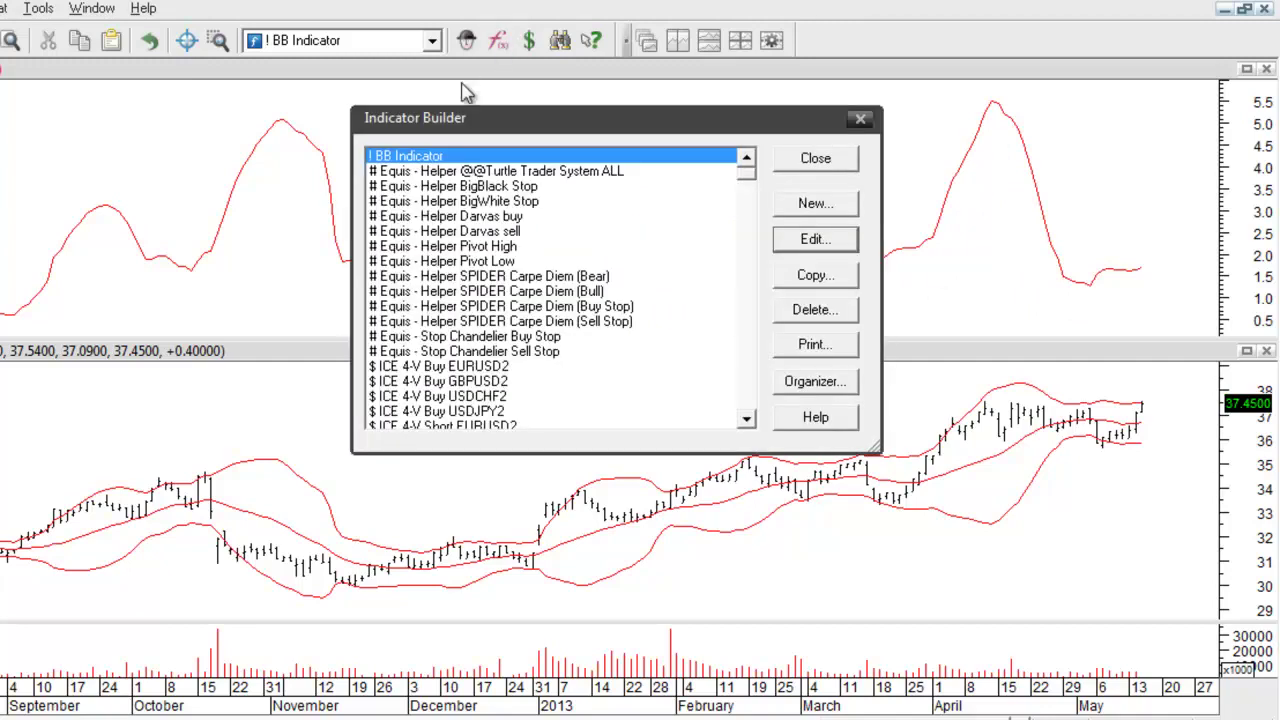
double_click(452, 160)
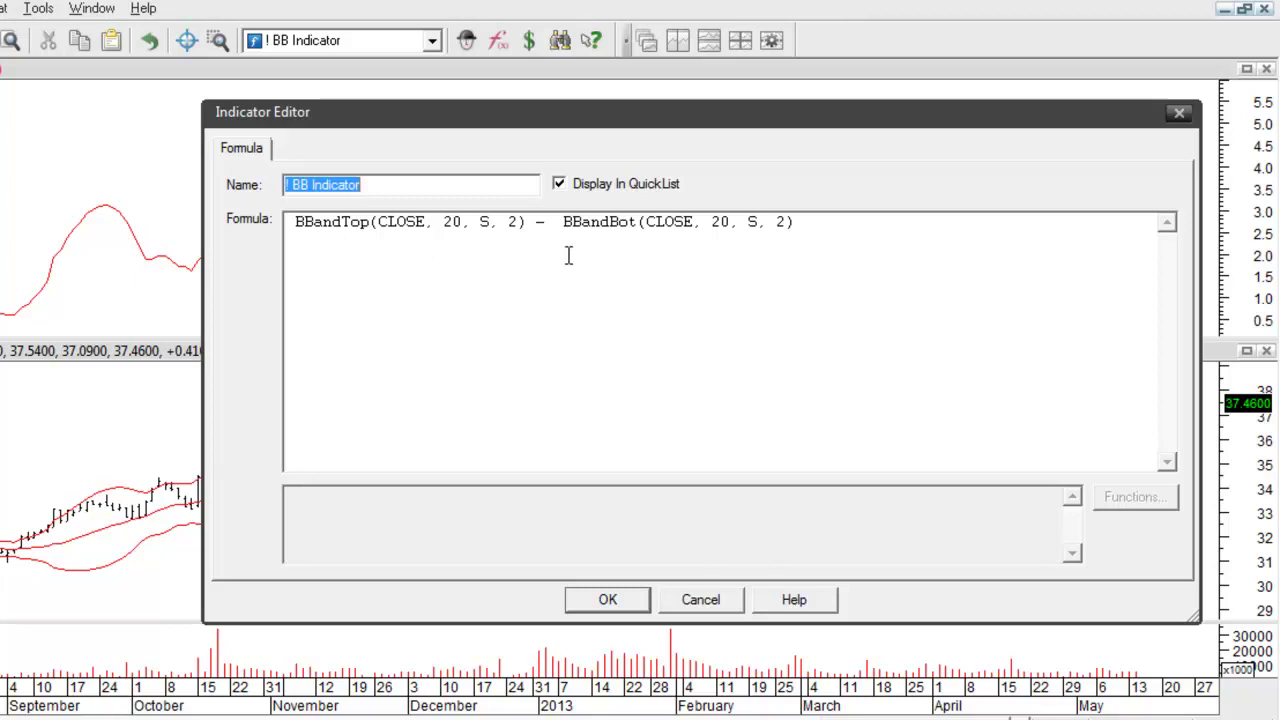
click(288, 222)
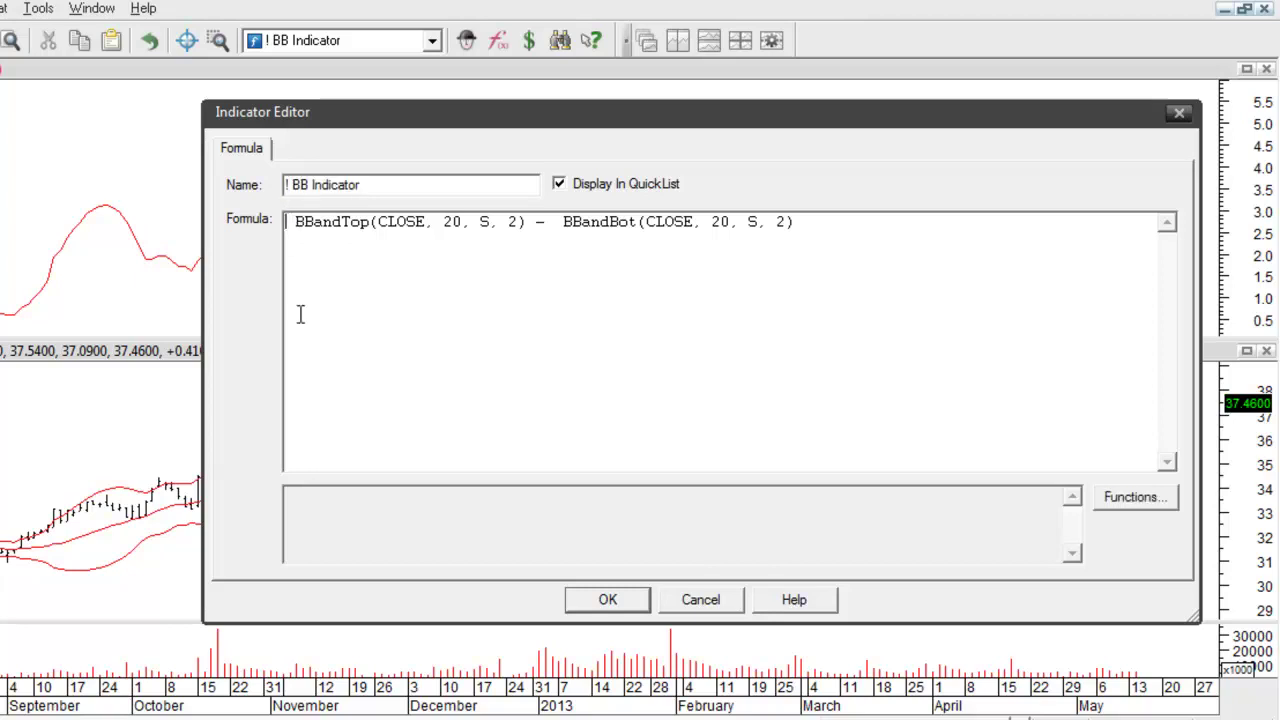
text(b1 )
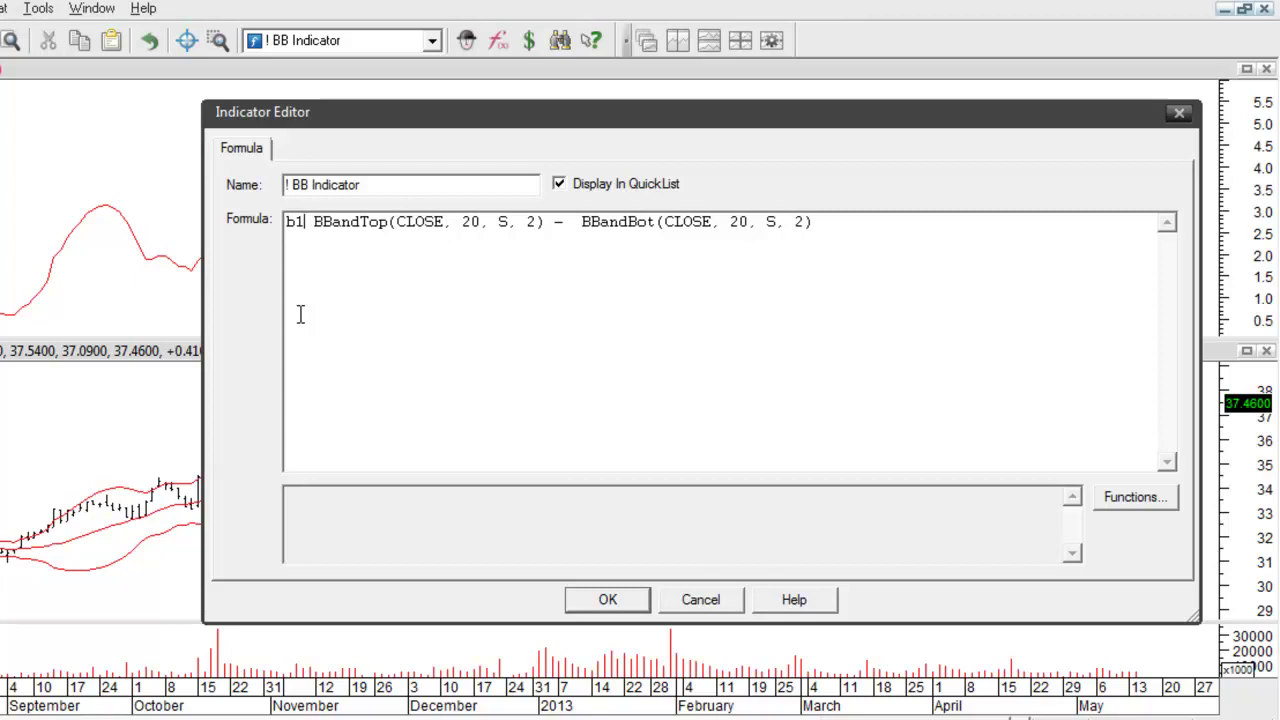
text(:=)
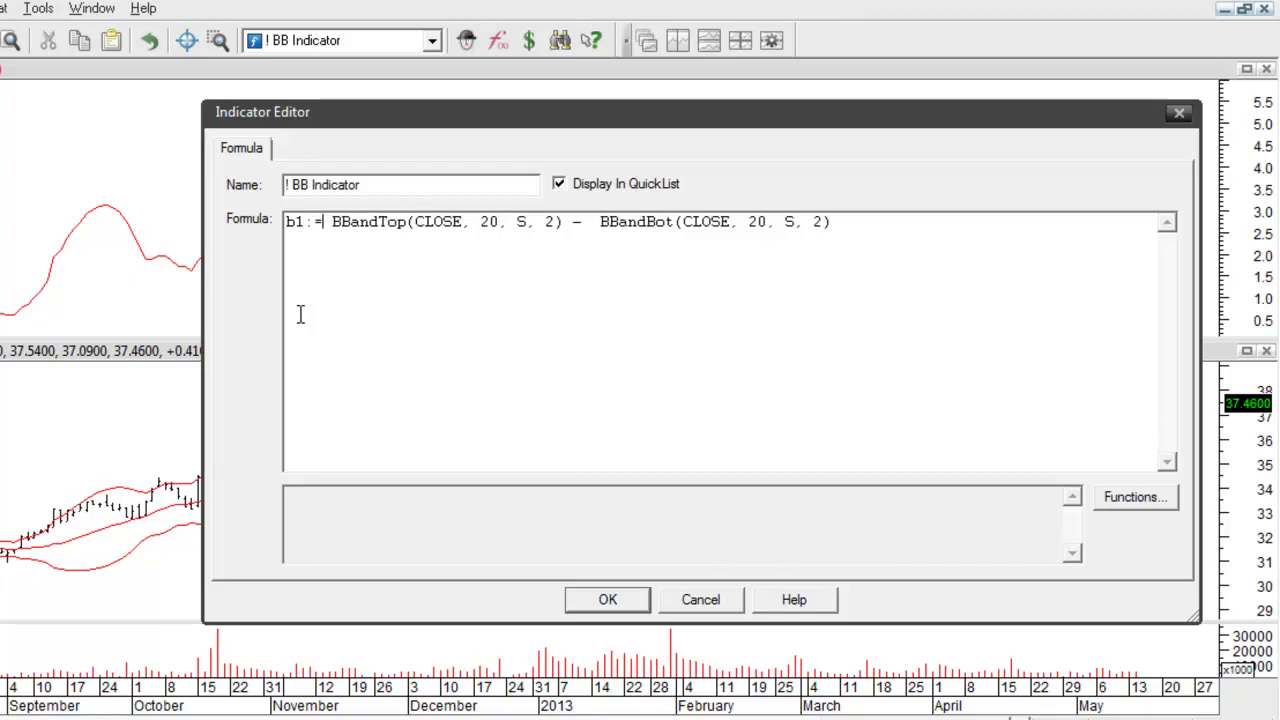
key(Delete)
click(843, 236)
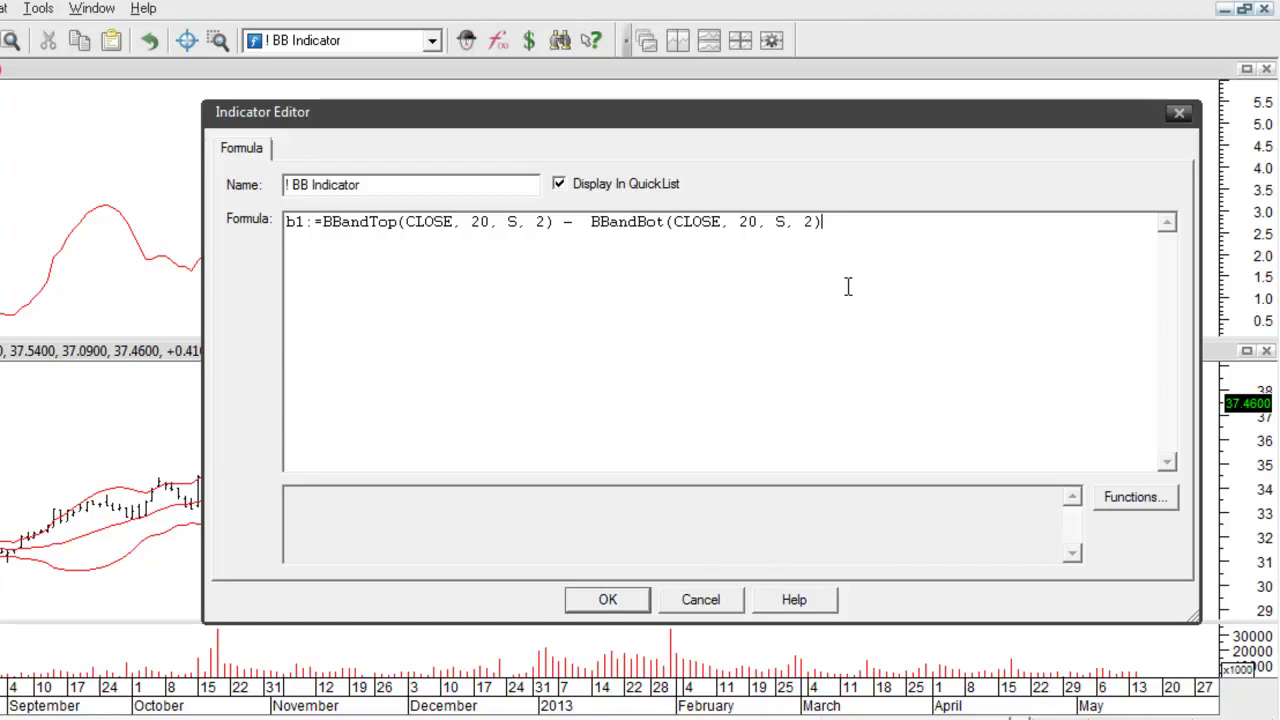
text(;)
Add a second formula line reading b1 < Ref(b1, -1)
key(Return)
text(b1 <)
text(Ref(b1, -1))
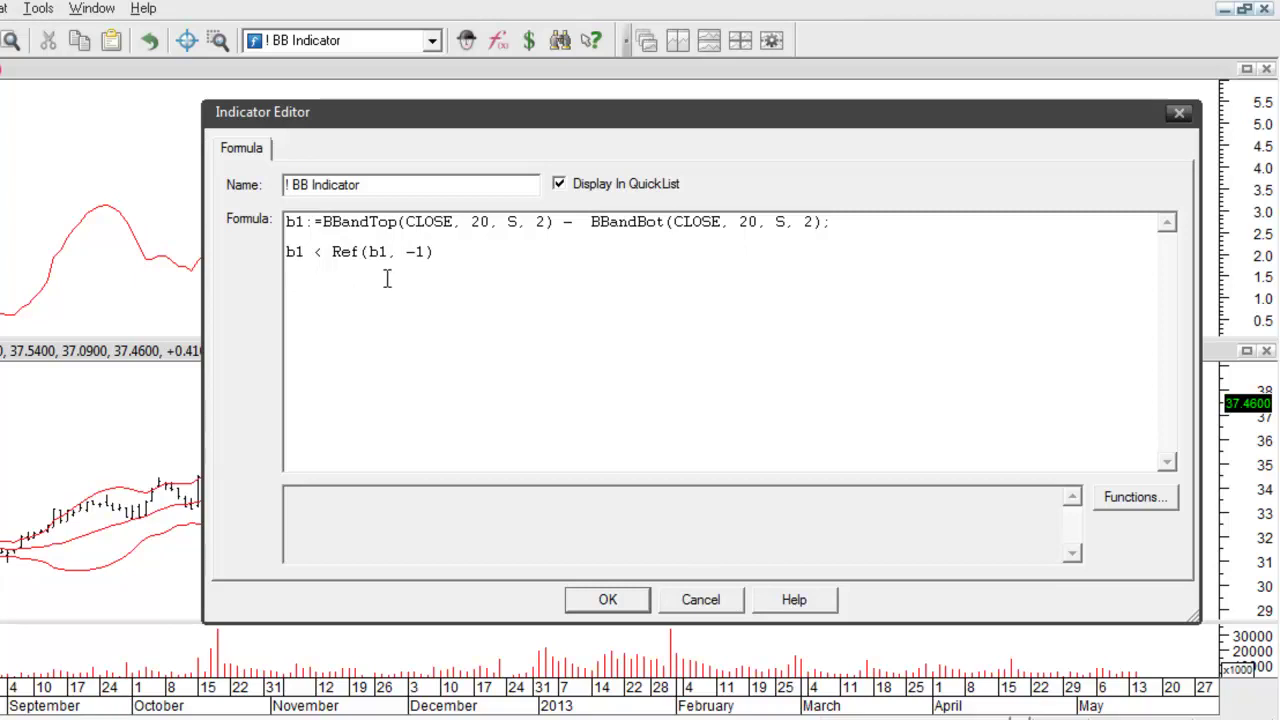
Save the formula to plot 0/1 flags, then zoom the price chart into January–February
click(592, 606)
click(800, 162)
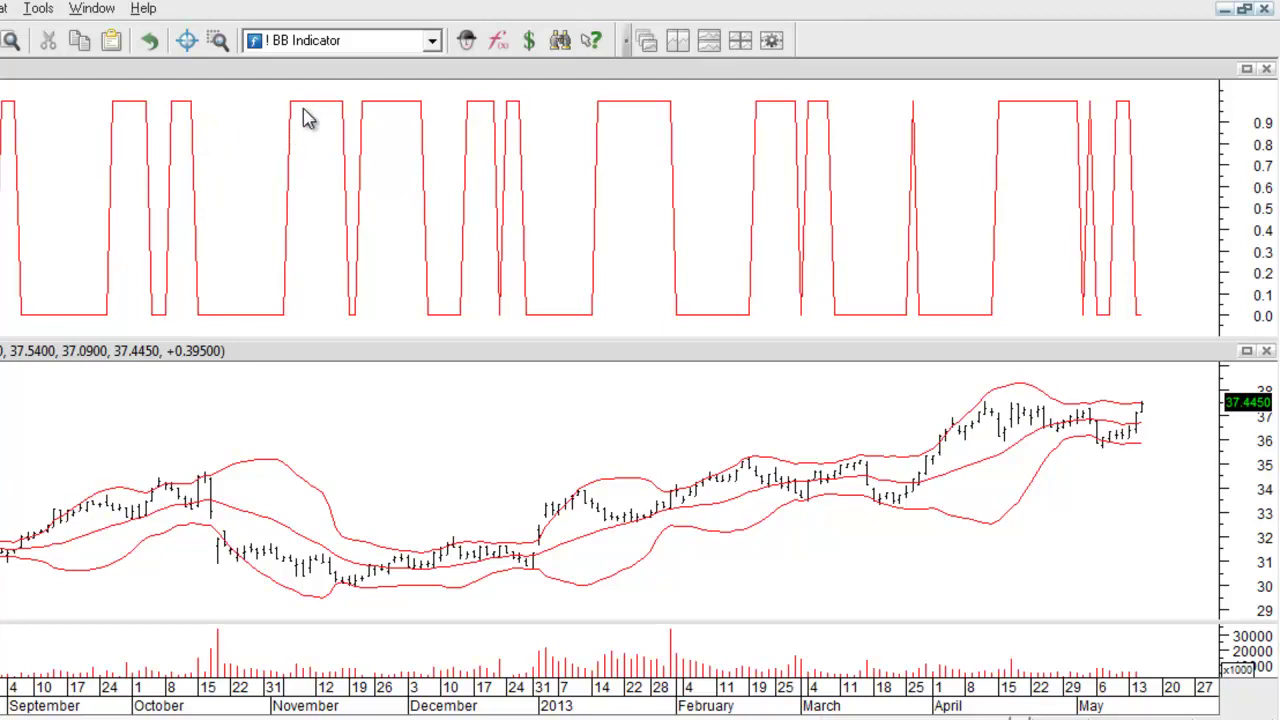
mouse_move(313, 105)
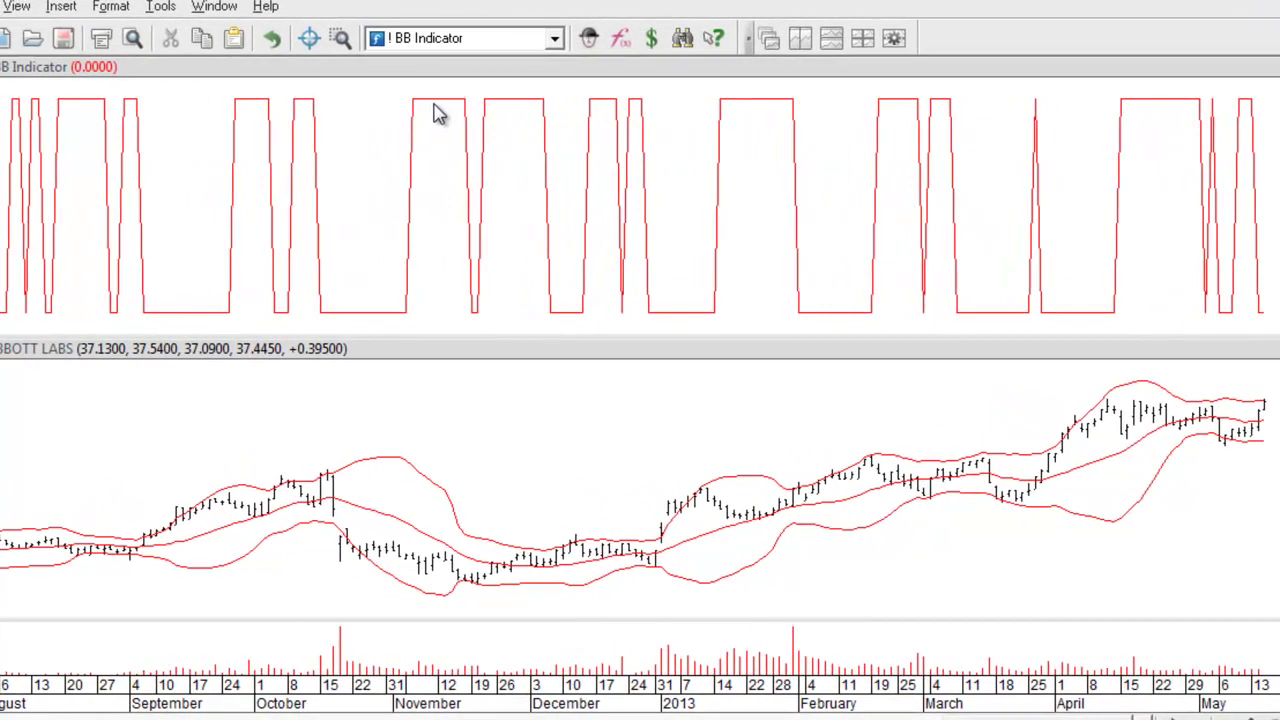
click(340, 40)
drag(668, 413, 846, 600)
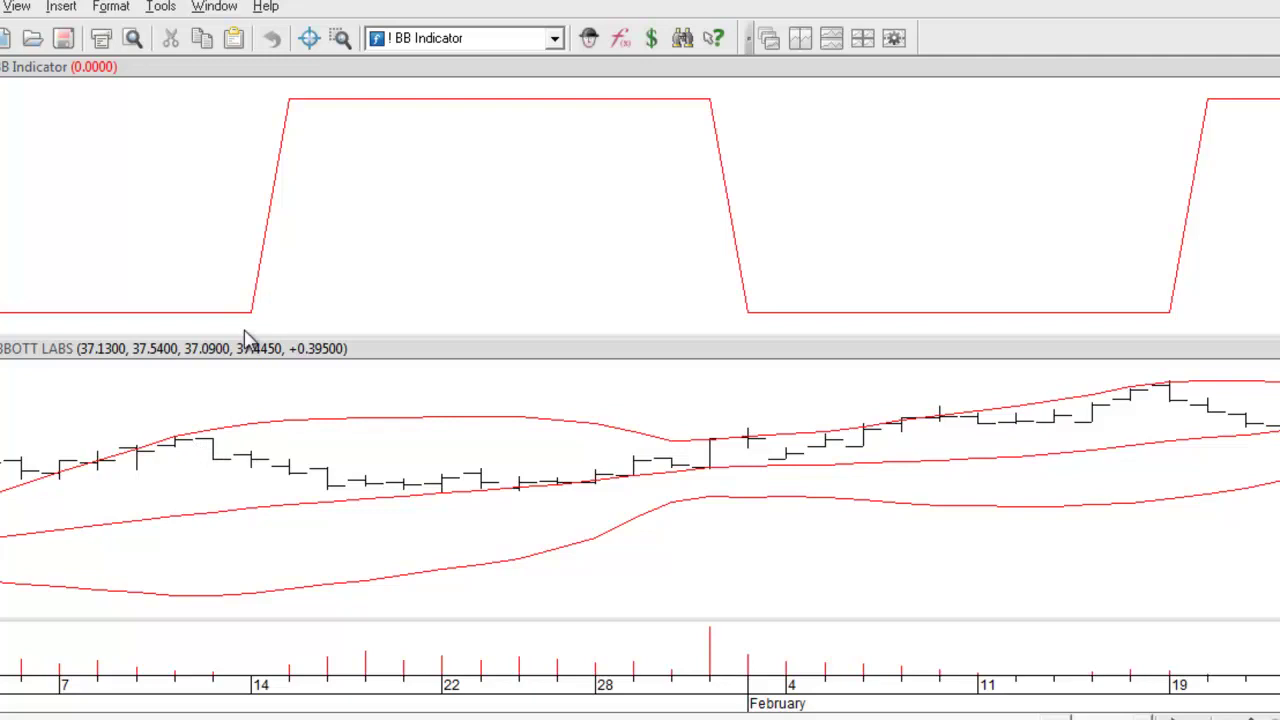
mouse_move(290, 103)
mouse_move(281, 425)
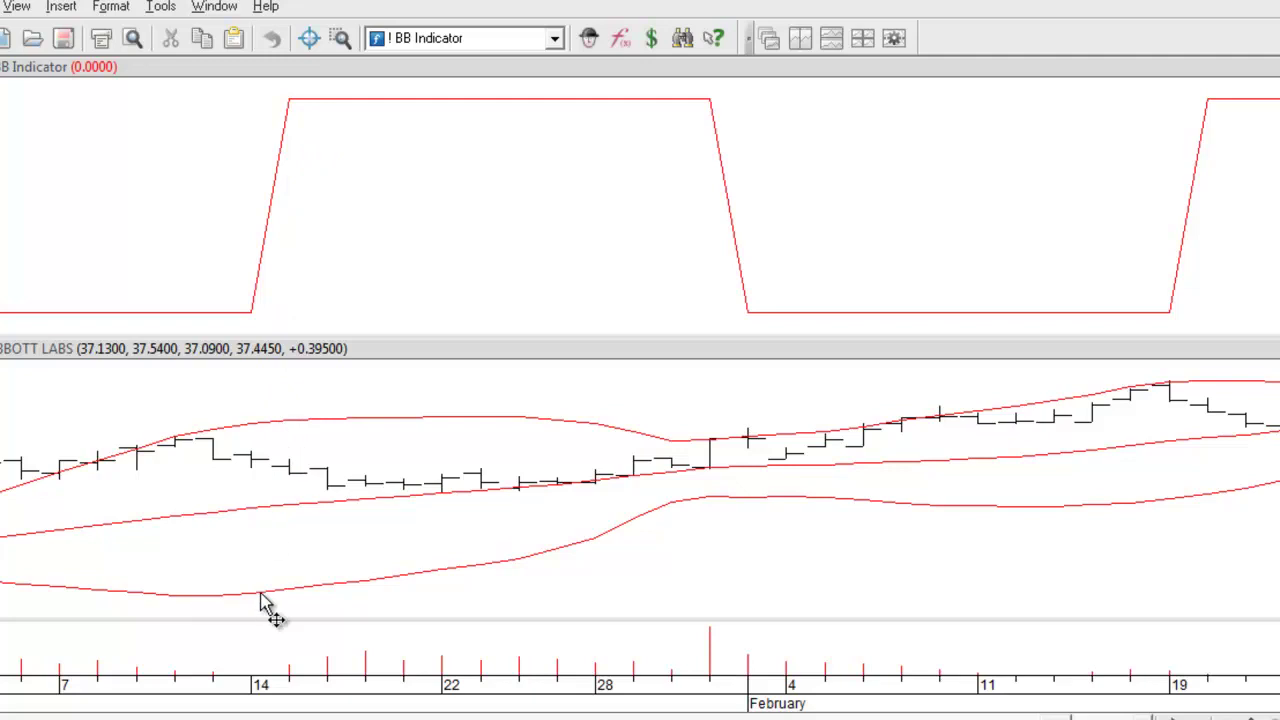
mouse_move(262, 602)
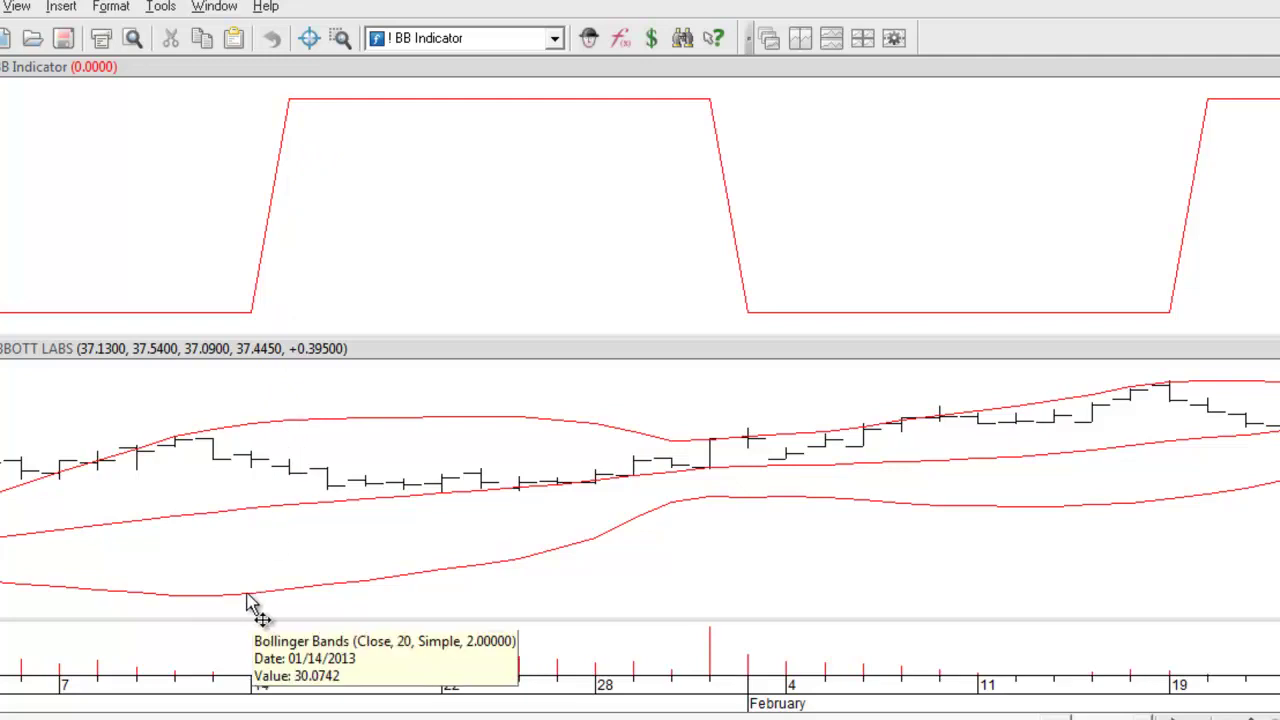
mouse_move(220, 604)
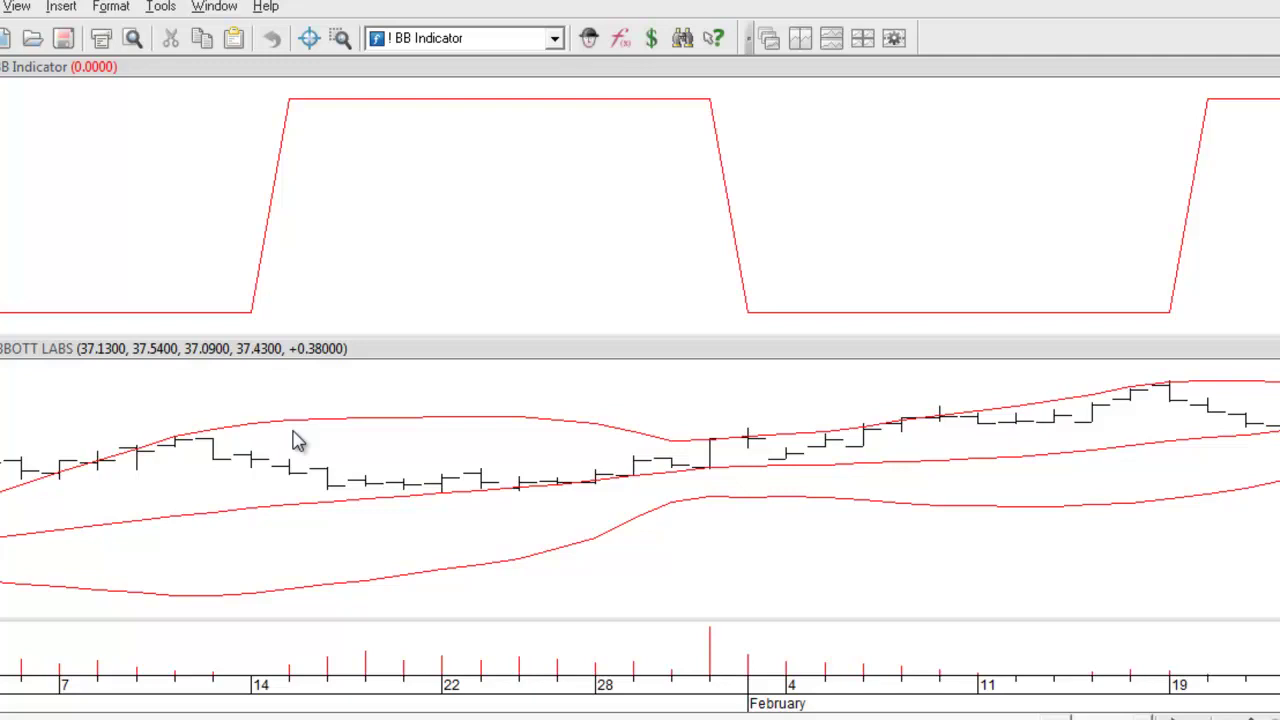
Reopen ! BB Indicator and rewrite line 2 as Sum(b1 < Ref(b1, -1), 5) = 5
click(618, 40)
double_click(557, 163)
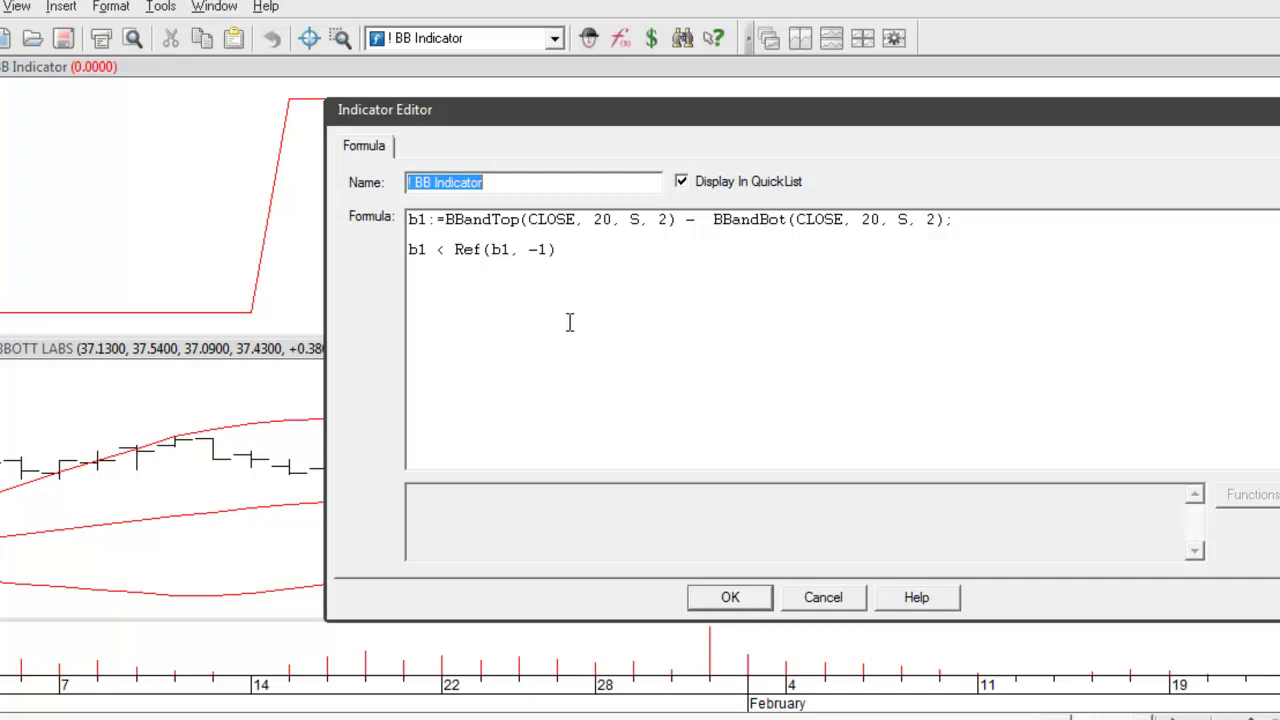
click(408, 248)
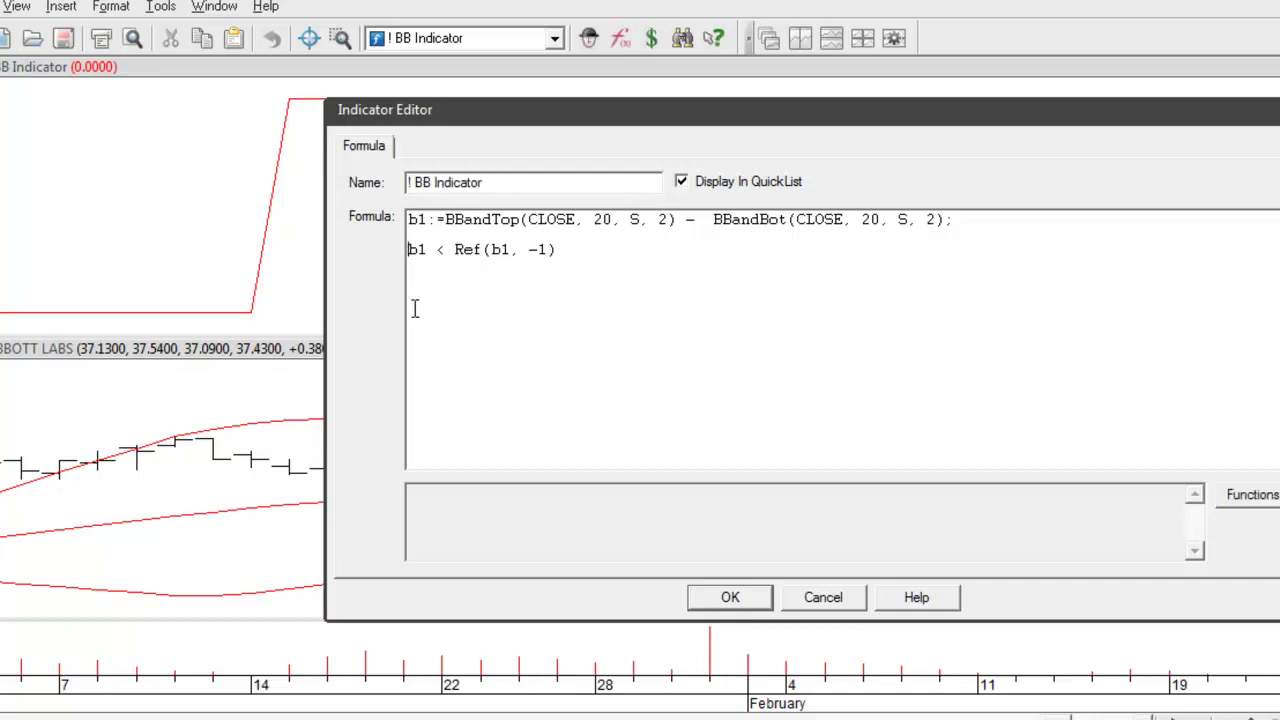
text(Sum()
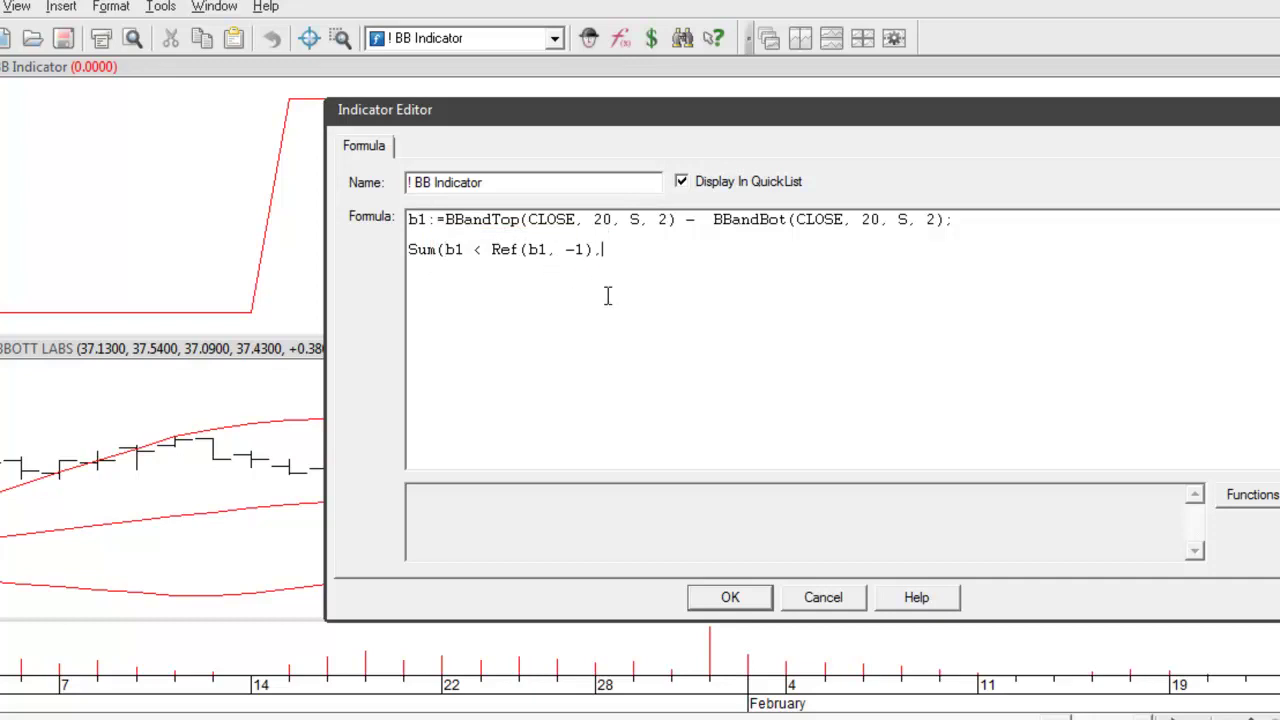
text(, 5) = 5)
Save the revised formula, then zoom out and scroll right to show December through April
click(726, 600)
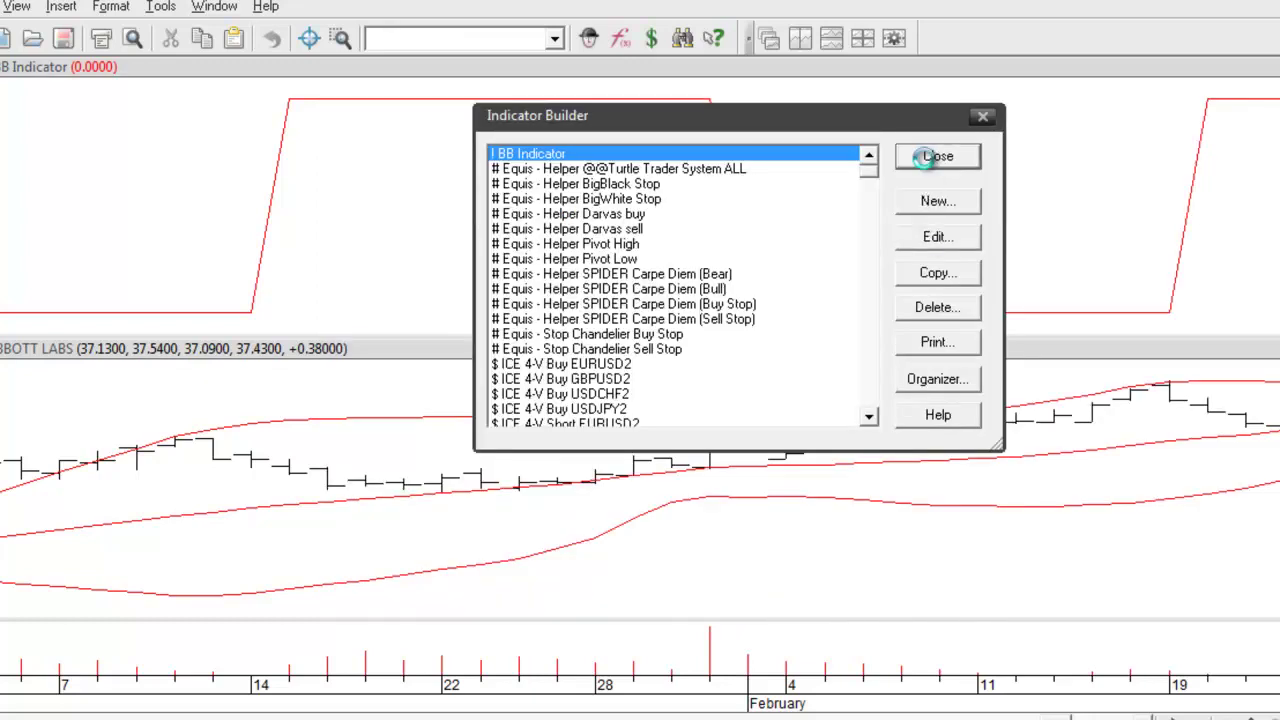
click(930, 158)
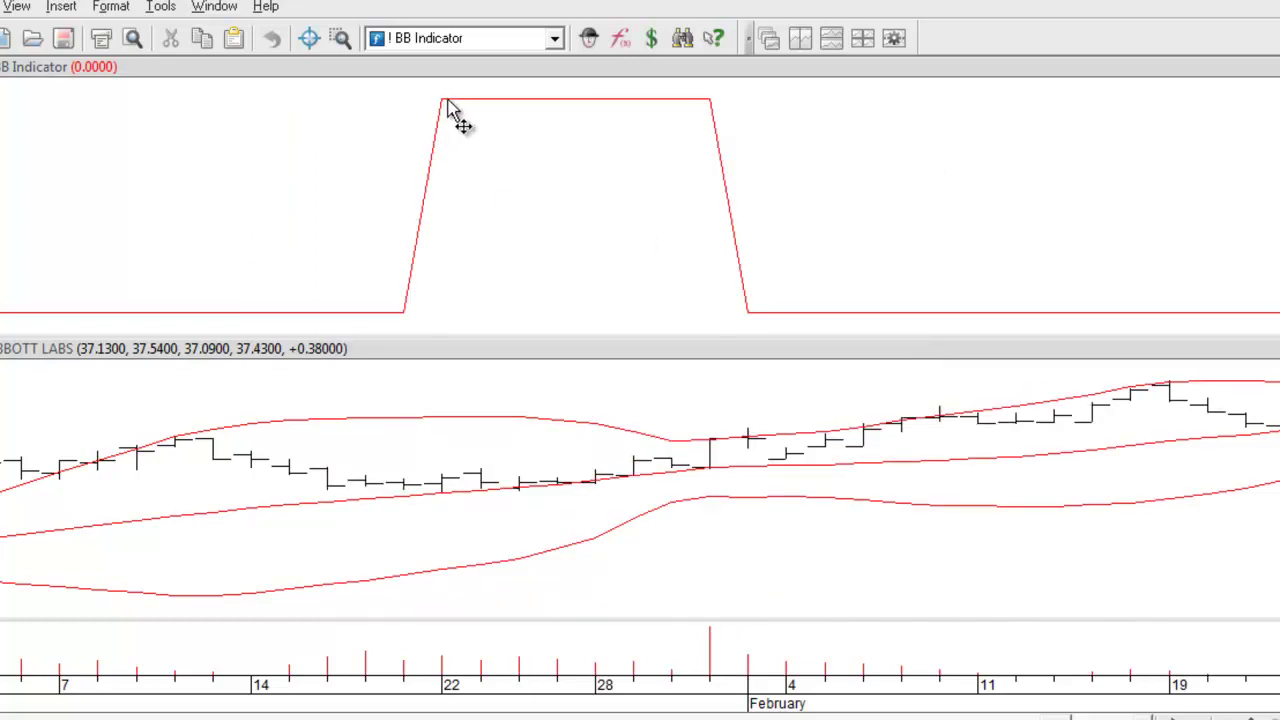
mouse_move(447, 108)
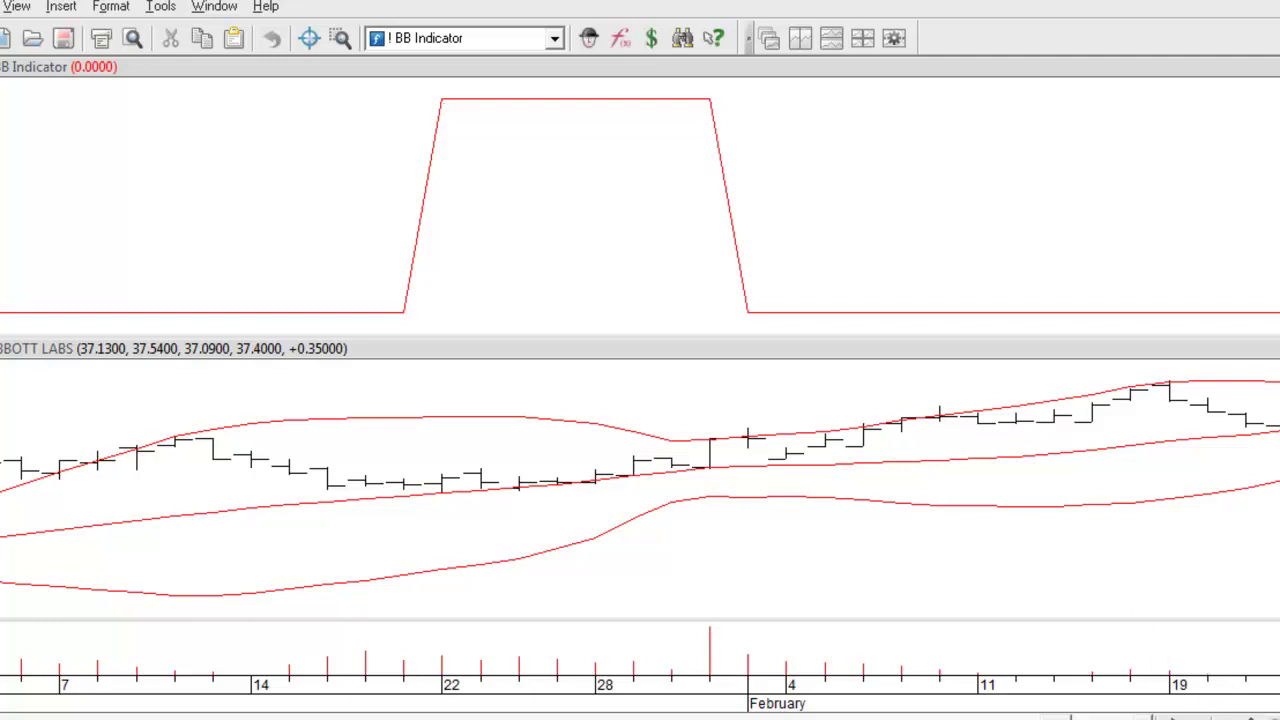
key(minus)
key(minus)
key(minus)
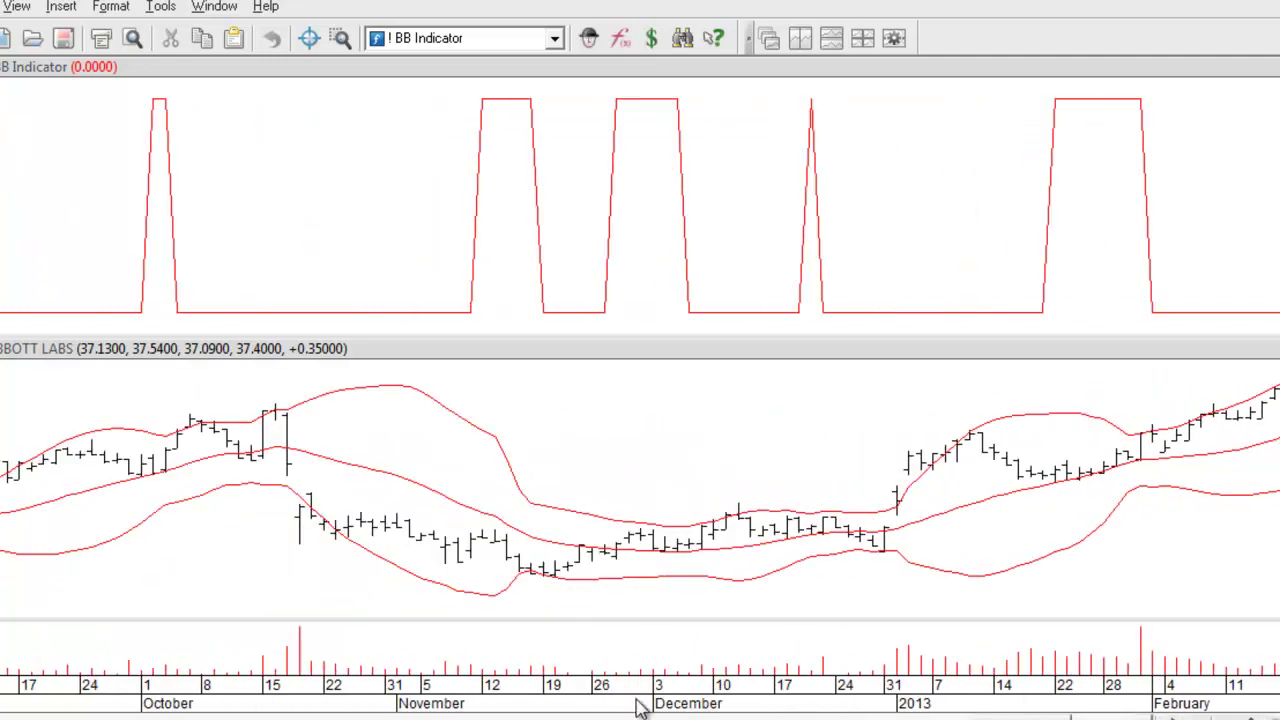
key(Right)
key(Right)
key(Right)
key(Right)
key(Right)
key(Right)
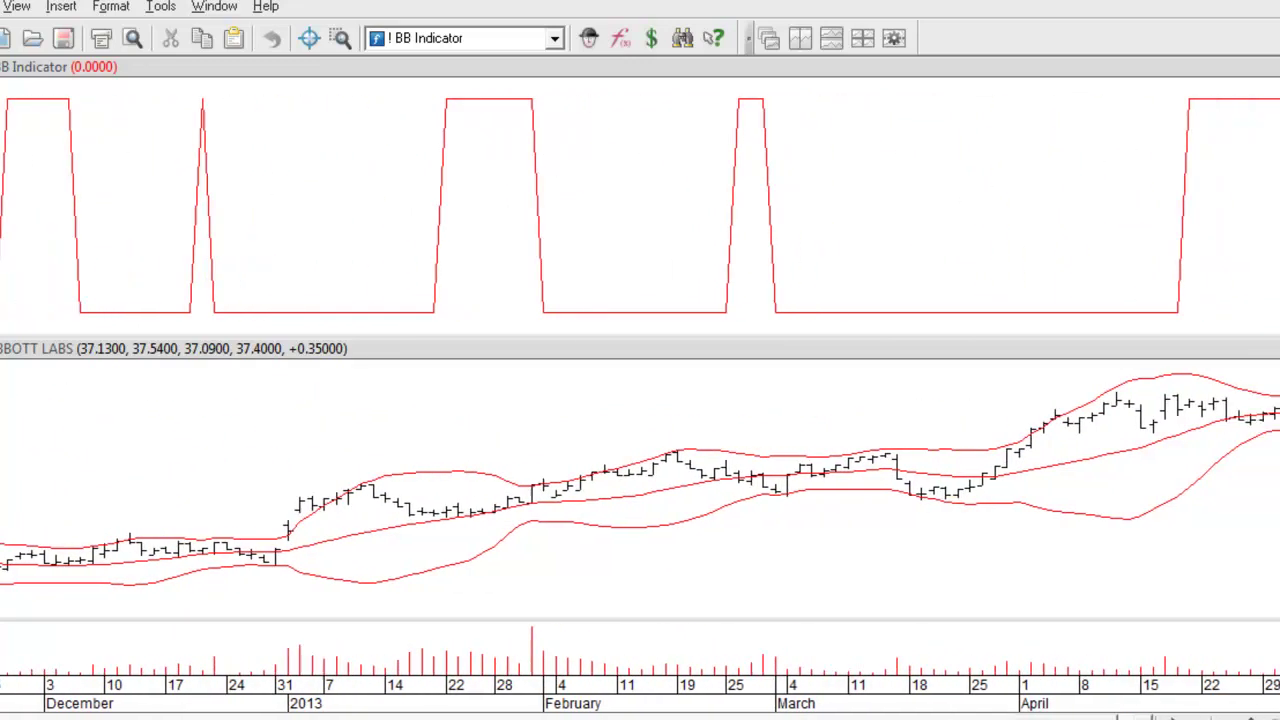